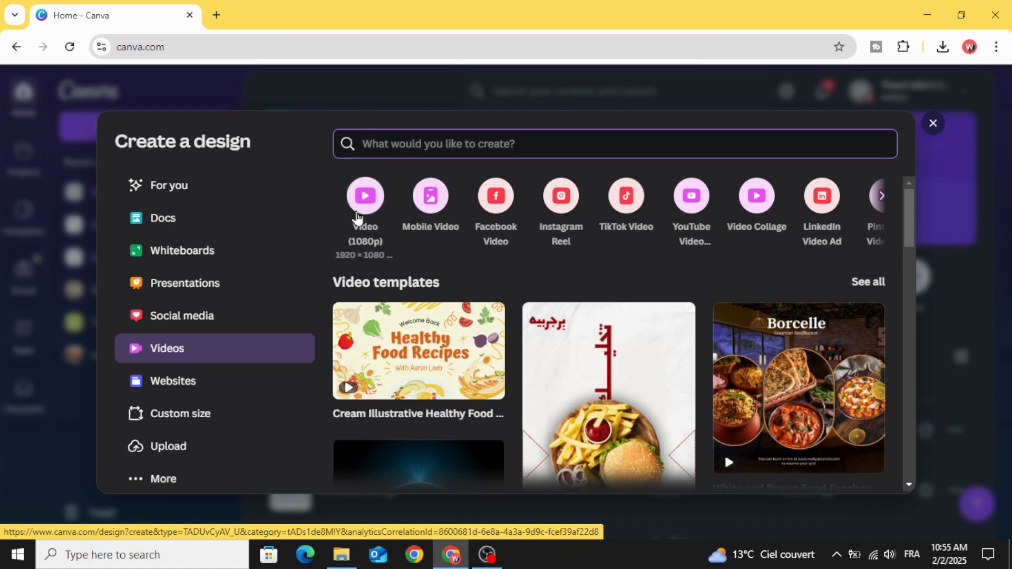
Step: Create a blank Video (1080p) design and add a square shape to its page
click(357, 213)
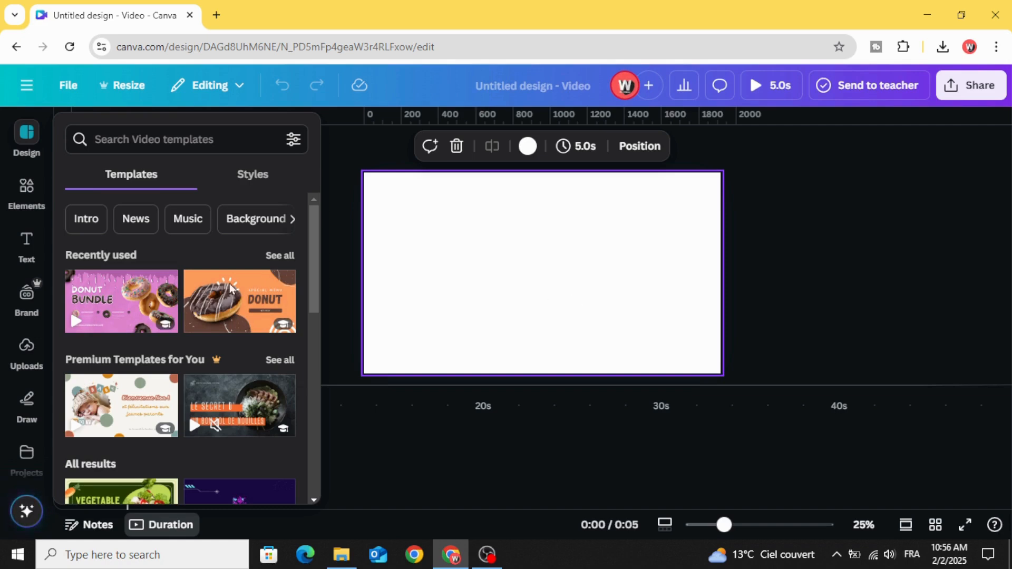
click(21, 197)
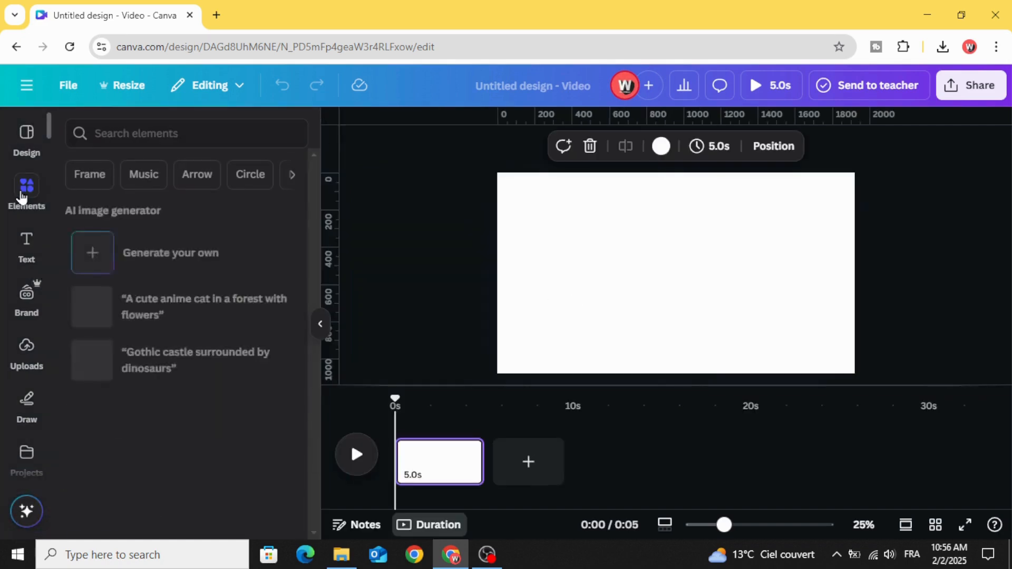
scroll(103, 287, down, 12)
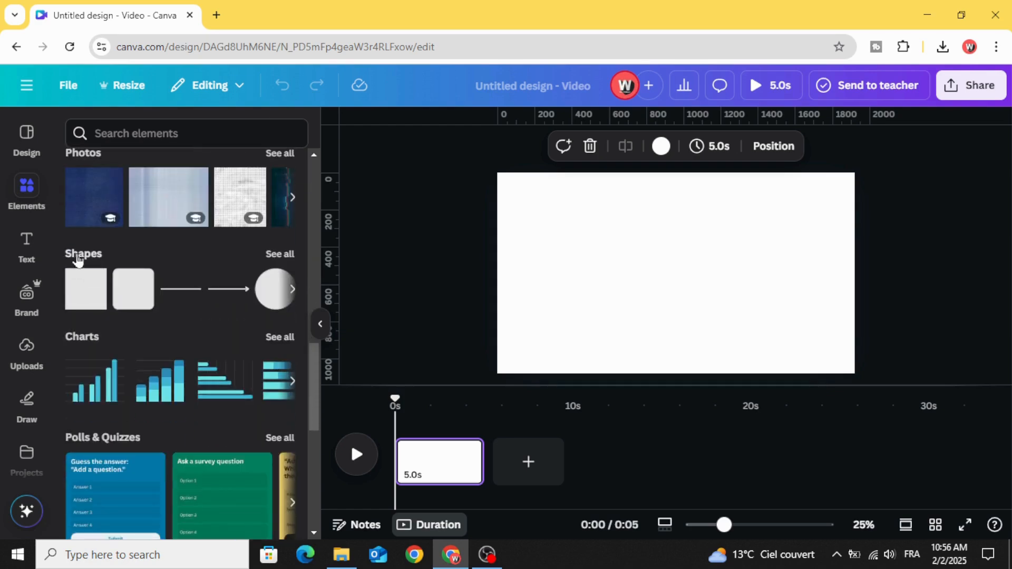
click(77, 307)
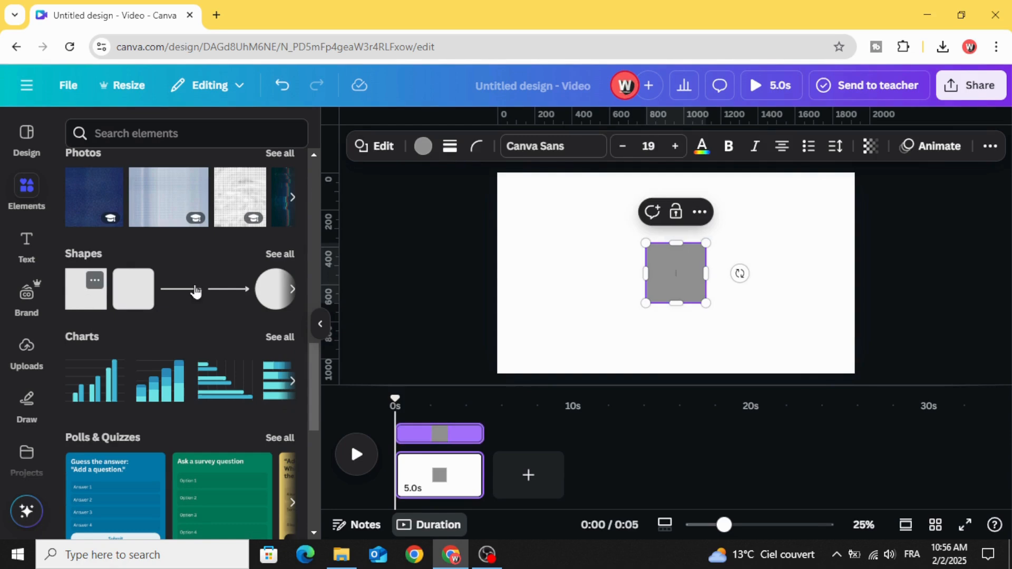
Step: Stretch the square into a wide rectangle nearly spanning the page width and fill it with solid black
click(562, 260)
drag(676, 274, 835, 277)
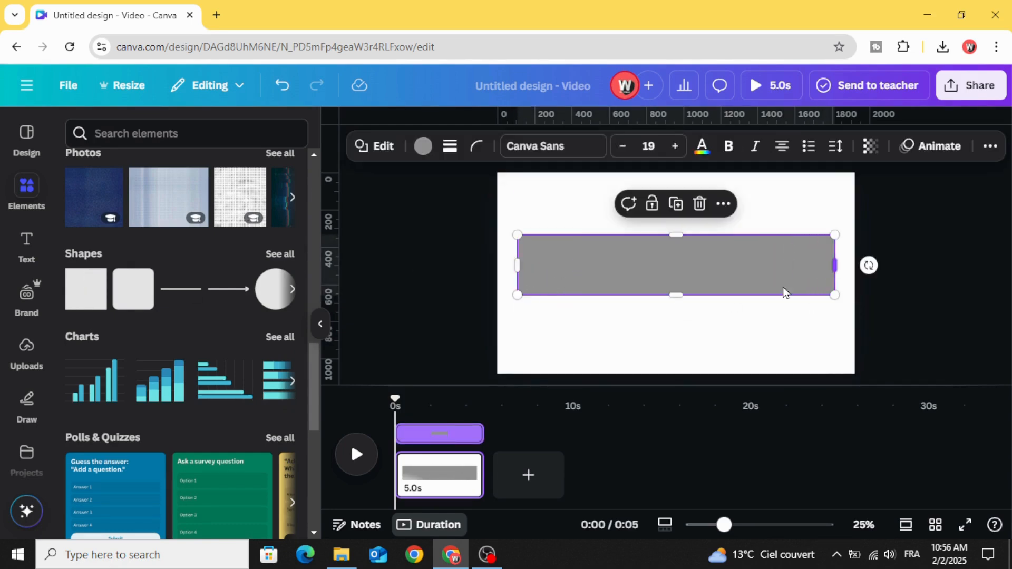
mouse_move(697, 301)
mouse_down()
mouse_move(703, 339)
mouse_move(697, 304)
mouse_up()
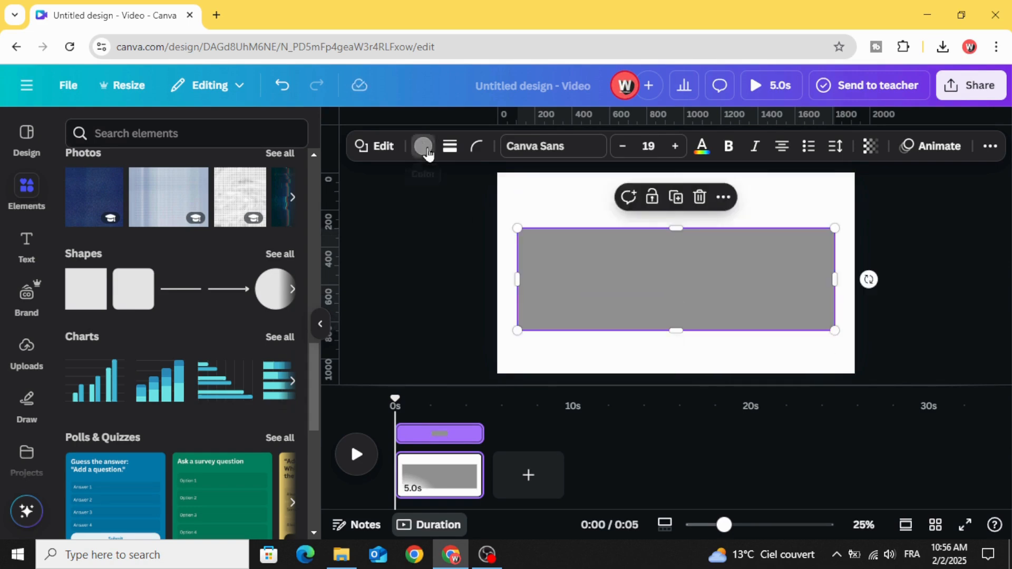
click(423, 147)
click(82, 387)
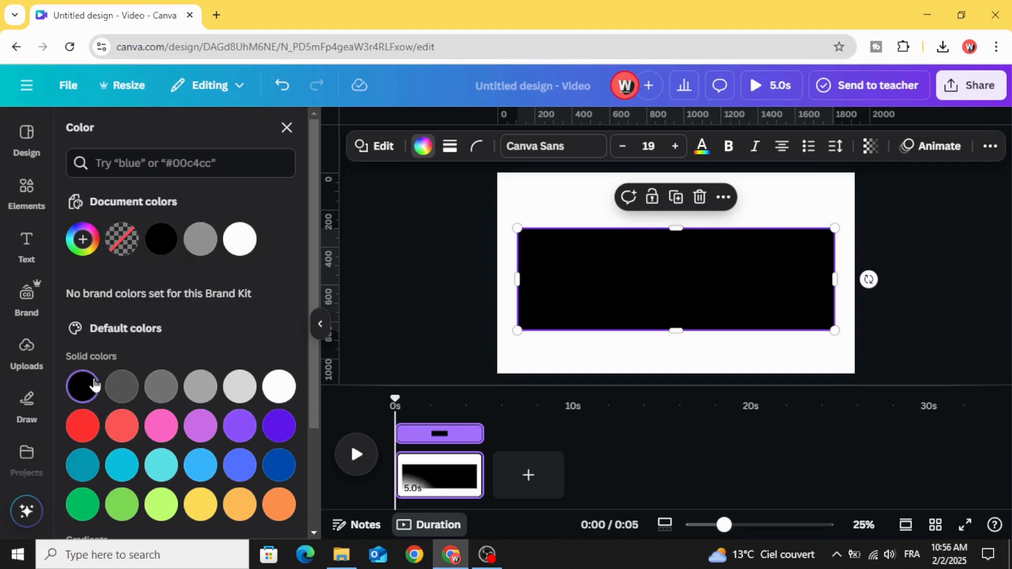
Step: Add a heading to the page with the text THAILAND
click(23, 242)
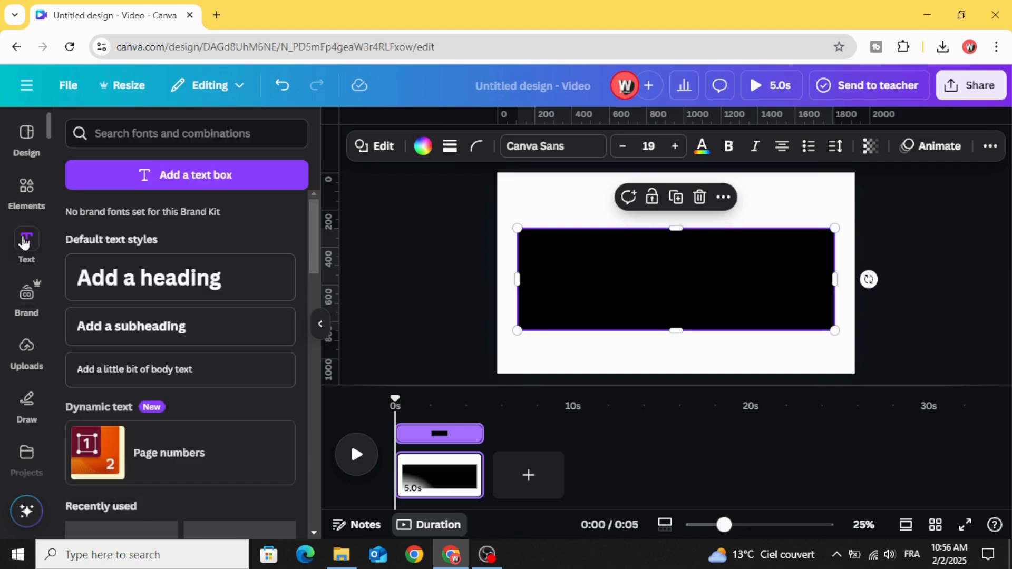
click(114, 285)
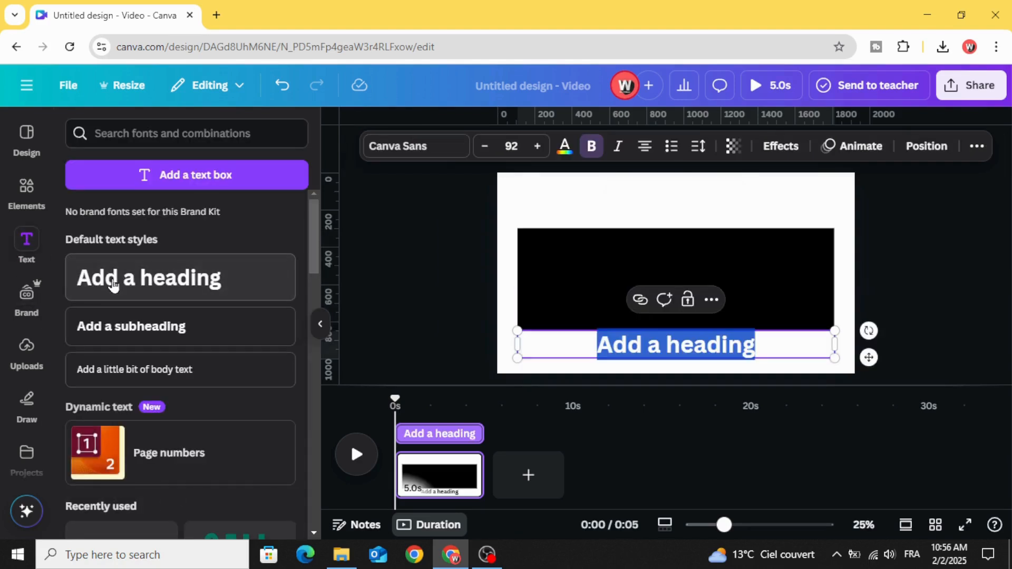
text(THAI)
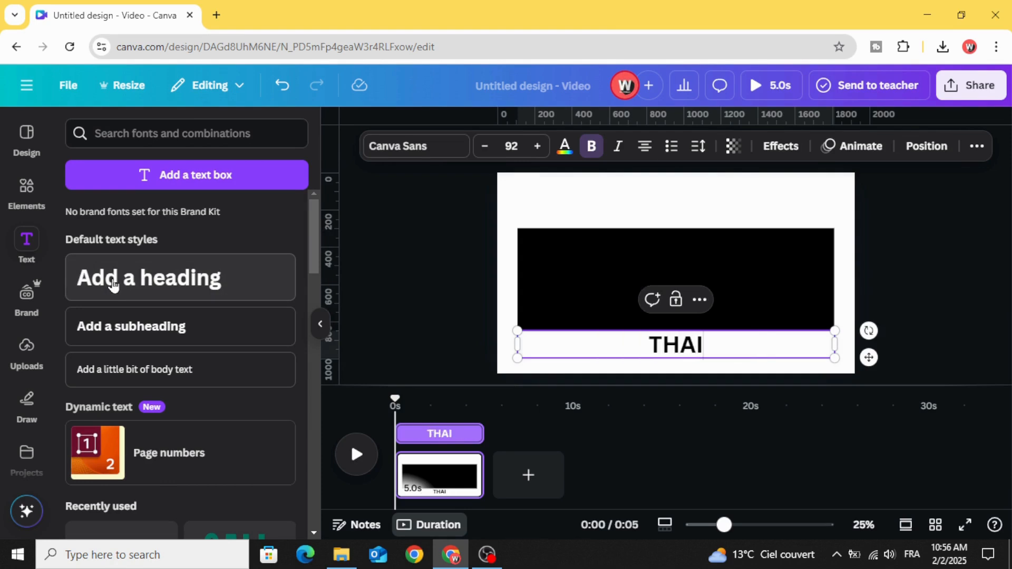
text(LAND)
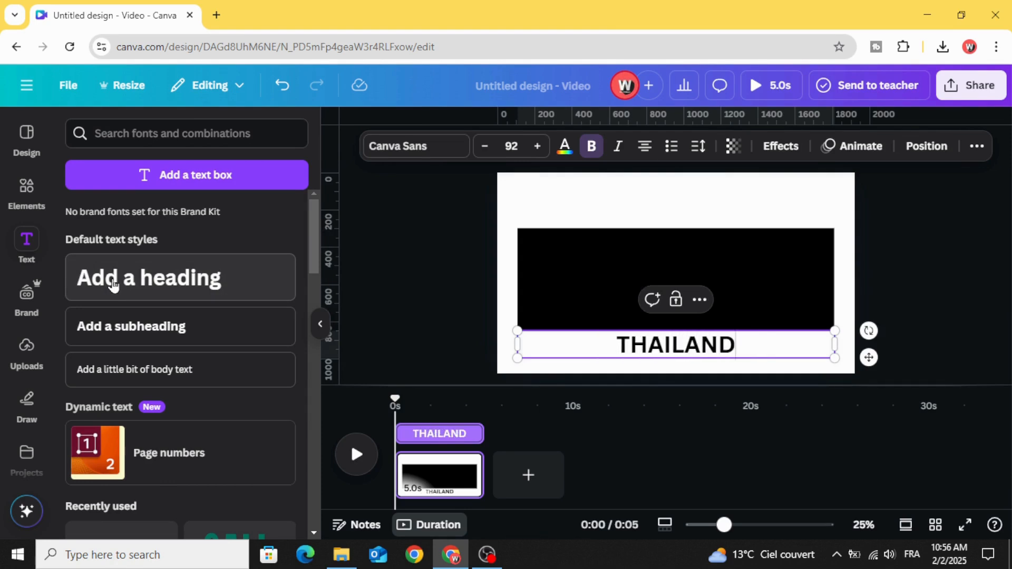
Step: Set the THAILAND heading's font to Anton and its text color to white
click(424, 152)
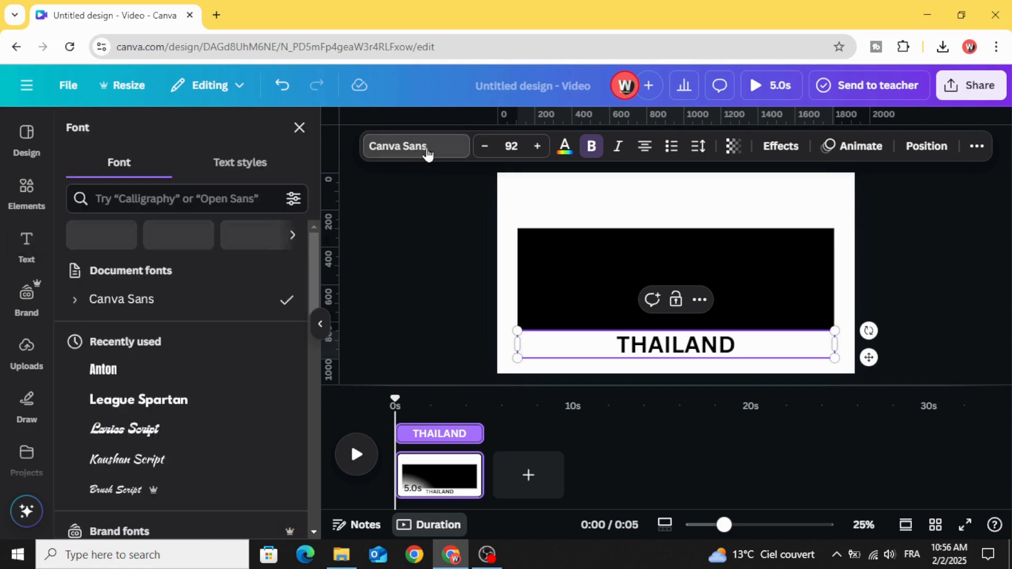
scroll(190, 364, down, 3)
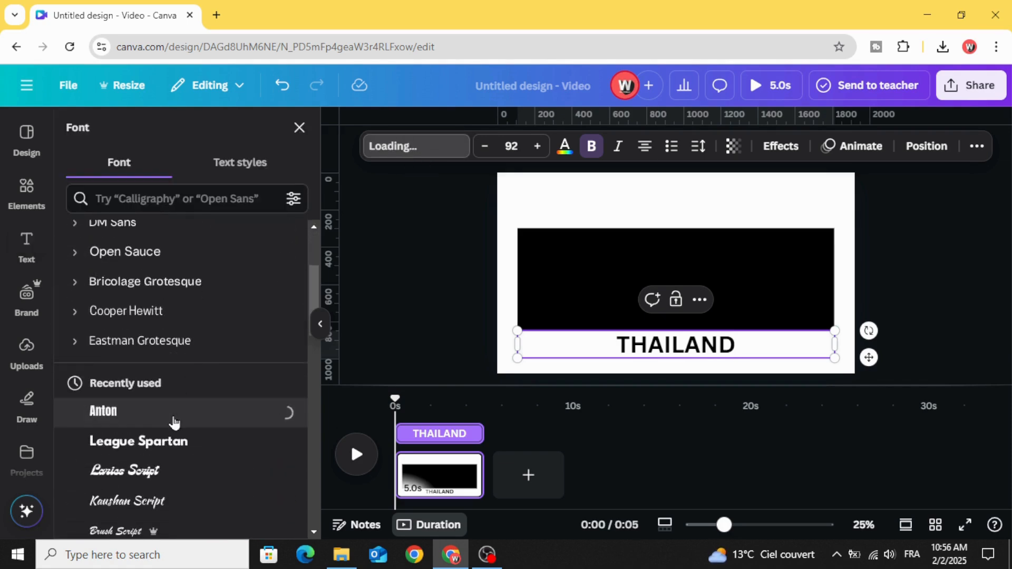
click(565, 147)
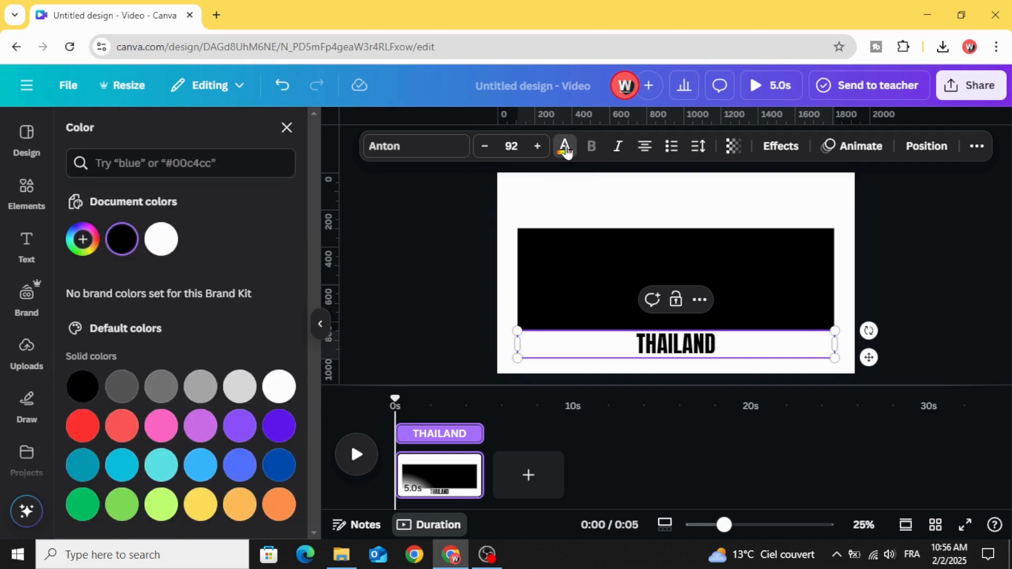
click(162, 242)
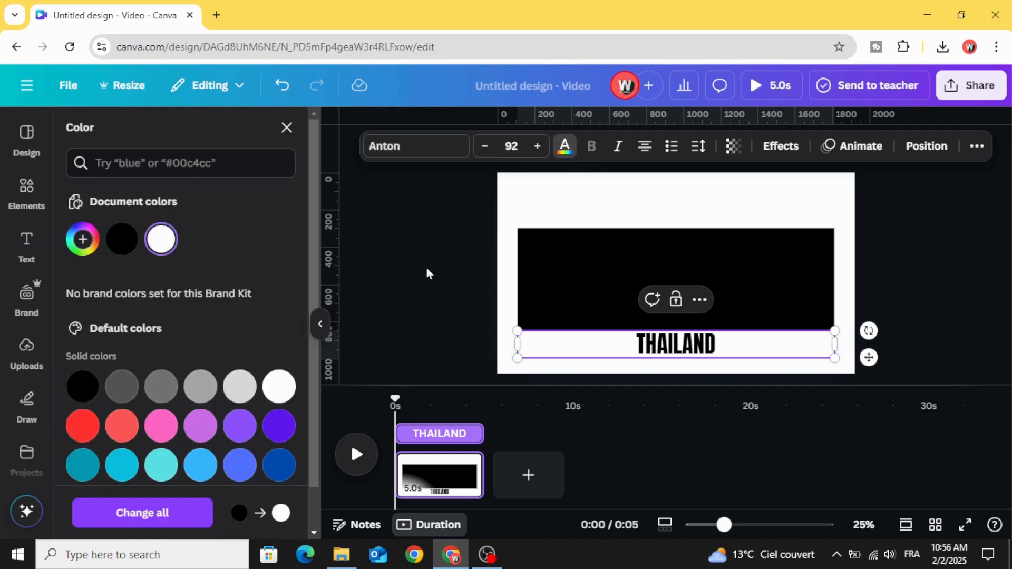
click(181, 521)
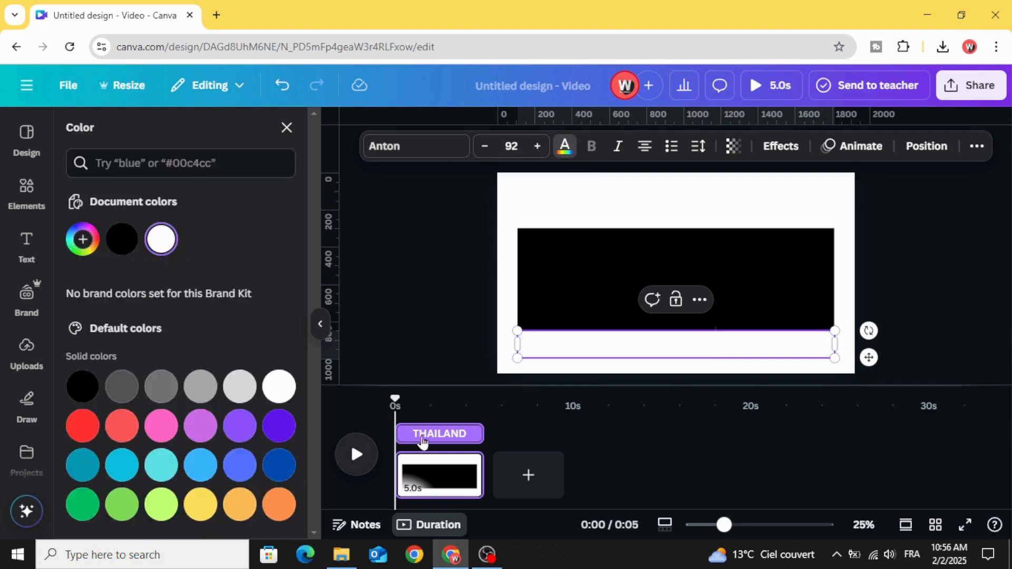
Step: Enlarge the THAILAND heading to nearly fill the black rectangle and center it there
click(454, 335)
click(674, 351)
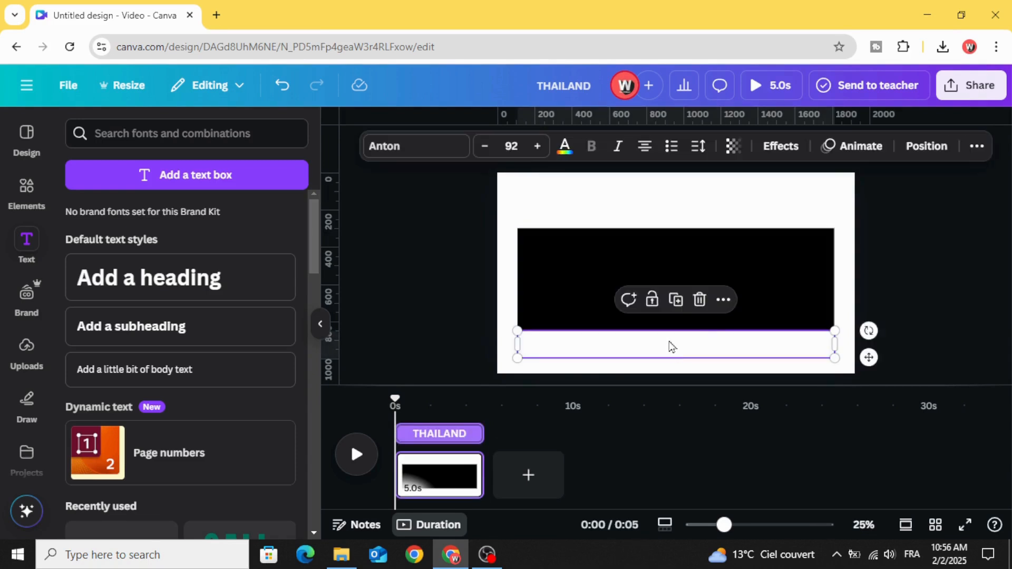
drag(672, 346, 437, 325)
drag(556, 304, 621, 300)
drag(846, 238, 877, 233)
drag(721, 291, 706, 289)
click(443, 282)
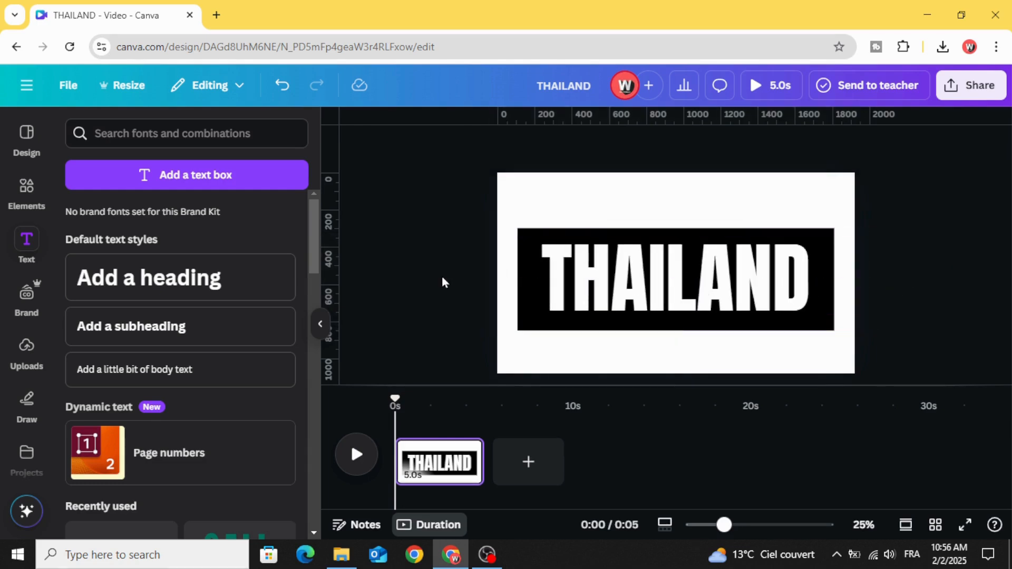
Step: Download the design as a PNG with the size multiplier set to 2.875
click(976, 86)
scroll(844, 263, down, 1)
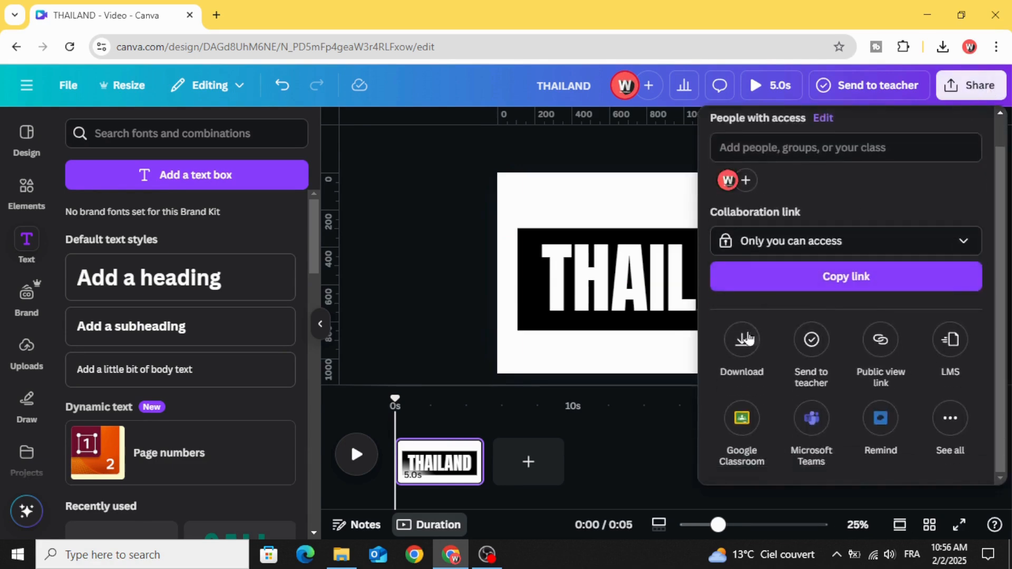
click(742, 340)
click(914, 192)
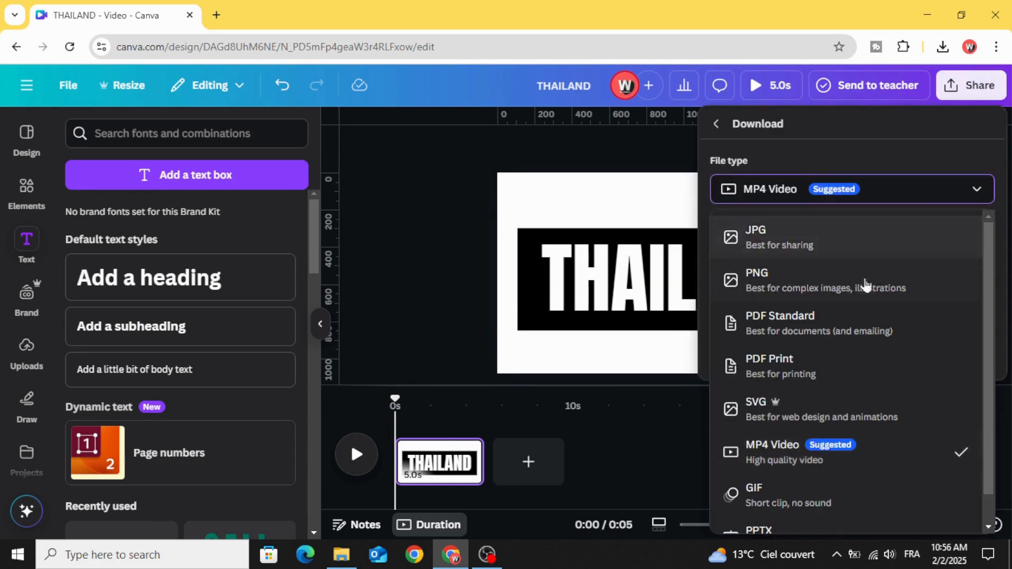
click(778, 285)
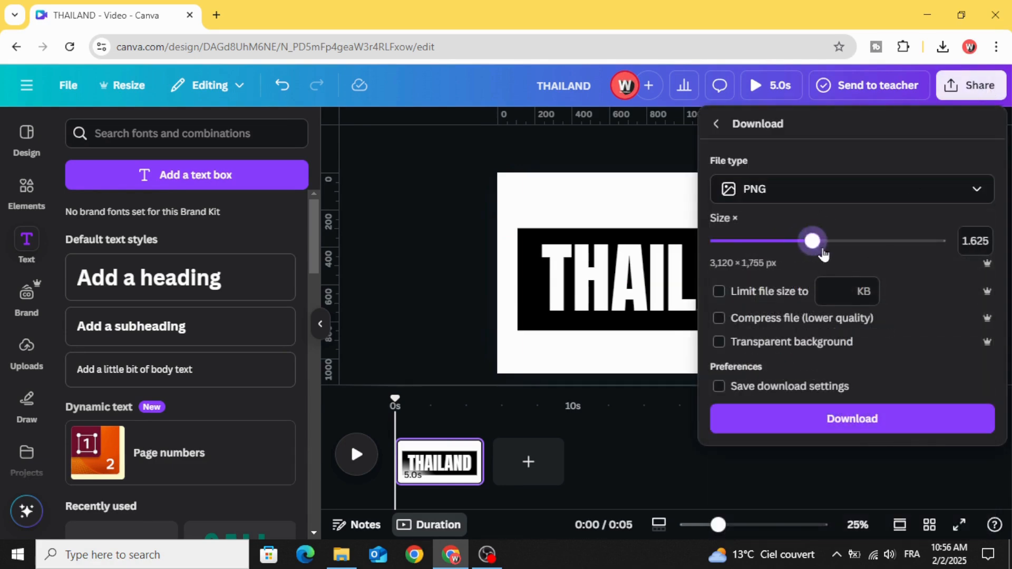
drag(825, 254, 914, 255)
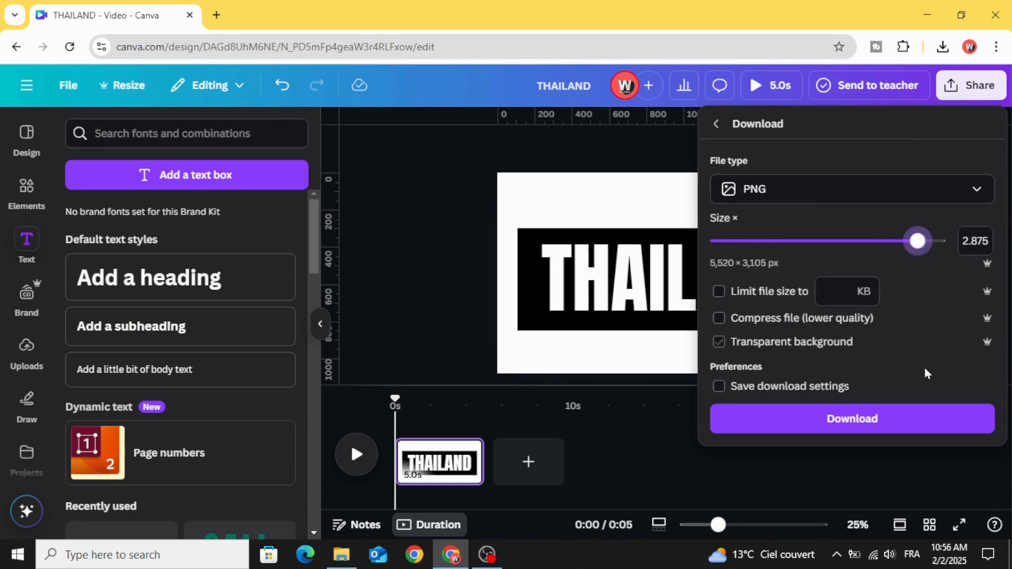
click(876, 424)
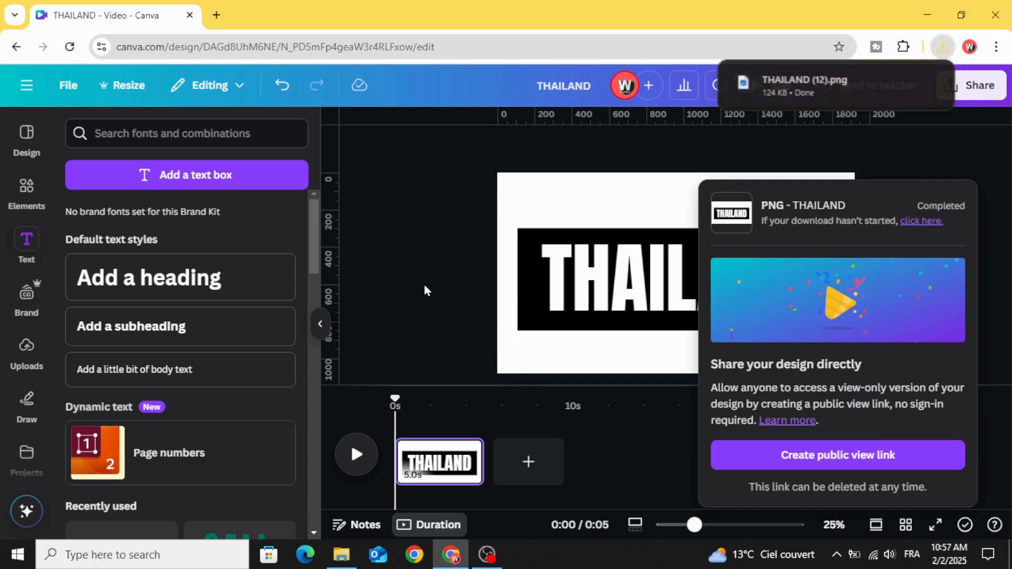
Step: Add the downloaded THAILAND (12).png from the browser's recent downloads to the design's uploads
click(929, 68)
click(945, 51)
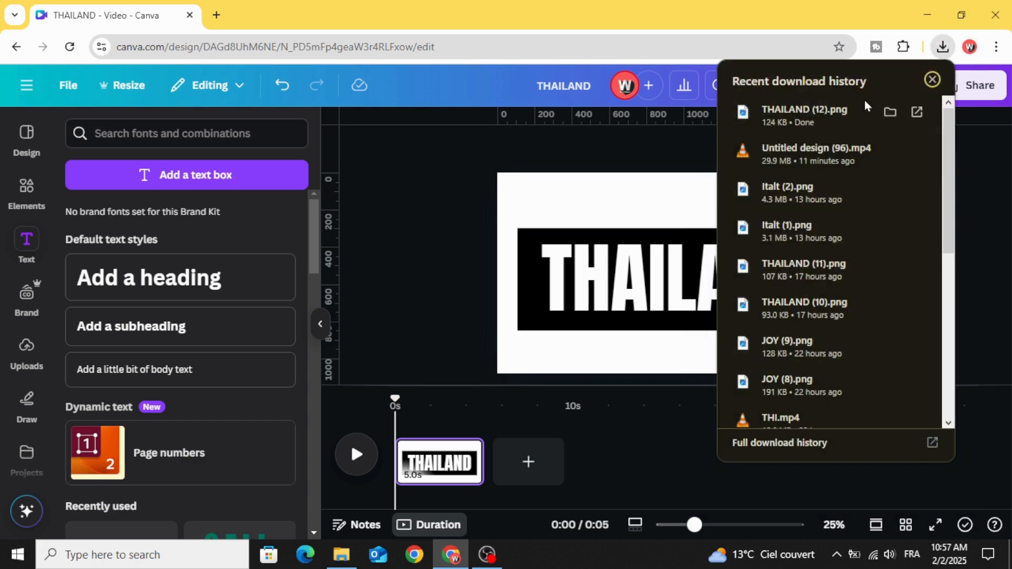
drag(865, 103, 559, 202)
drag(159, 316, 26, 352)
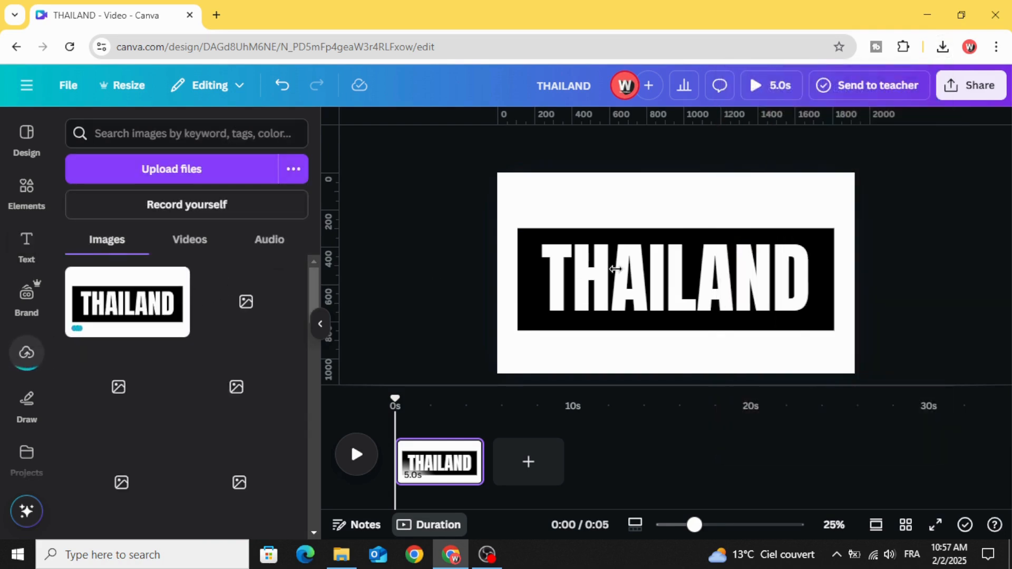
Step: Replace the heading and black rectangle with the uploaded 8.0s island video, enlarged to cover the whole page
drag(479, 207, 638, 303)
click(711, 198)
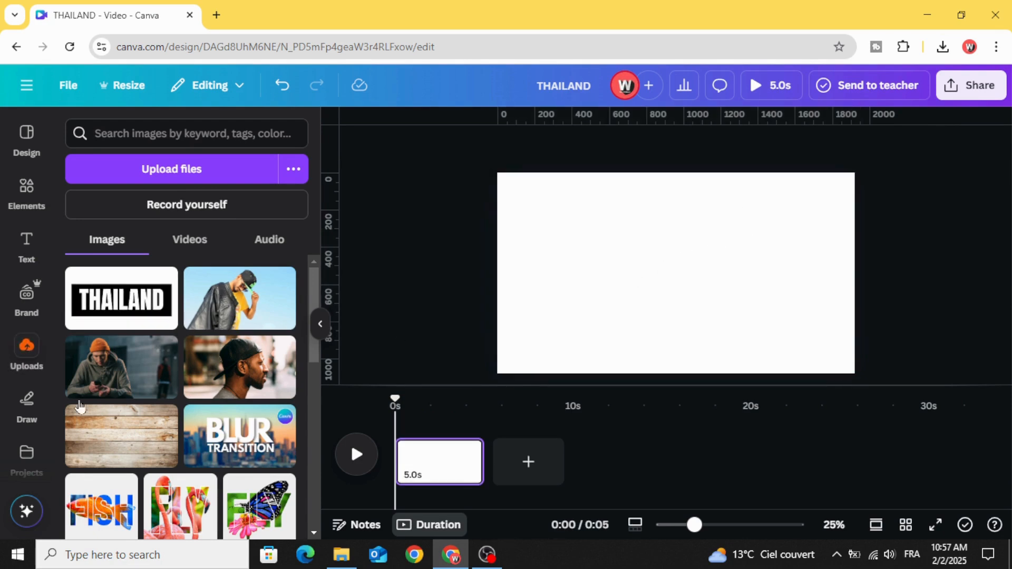
click(182, 243)
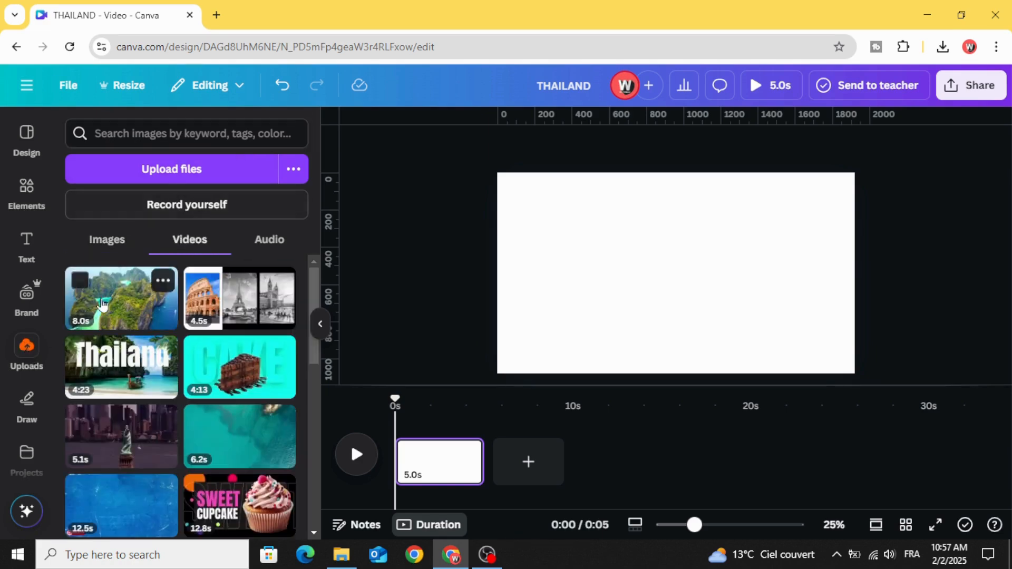
drag(108, 310, 601, 277)
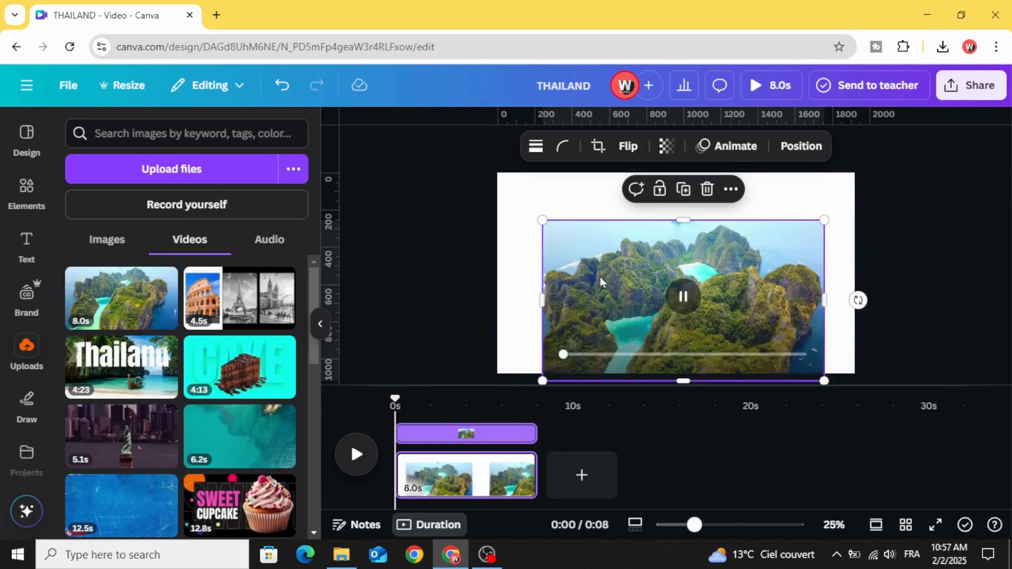
drag(557, 230, 549, 217)
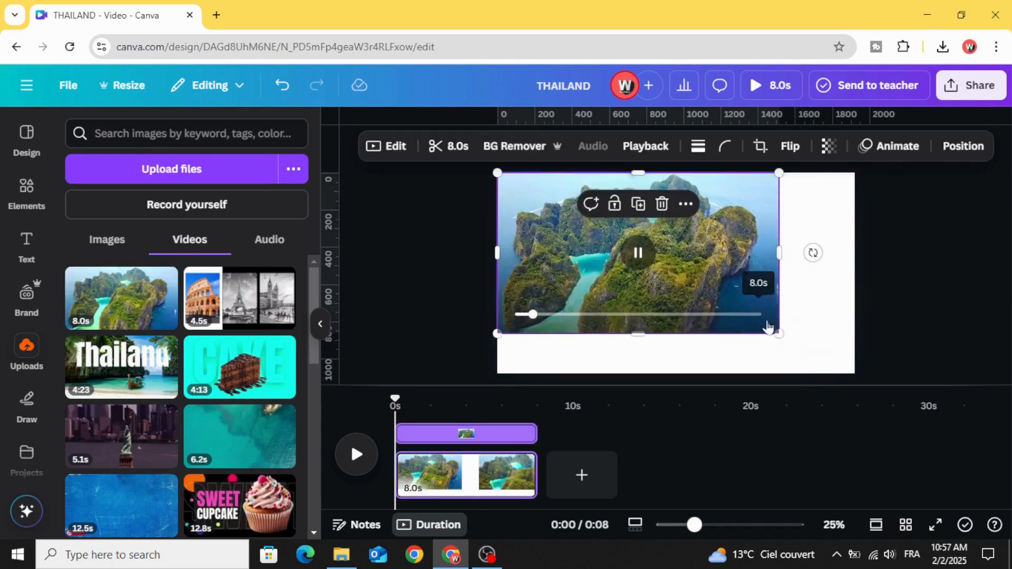
drag(778, 337, 856, 373)
click(450, 292)
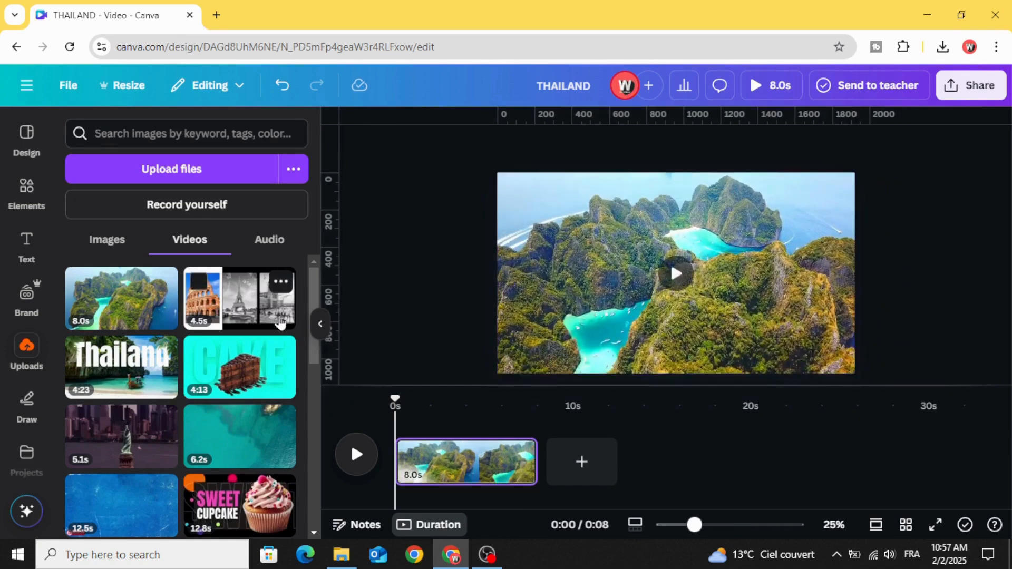
Step: Place the uploaded THAILAND image over the video and remove its background
click(109, 240)
drag(118, 287, 585, 266)
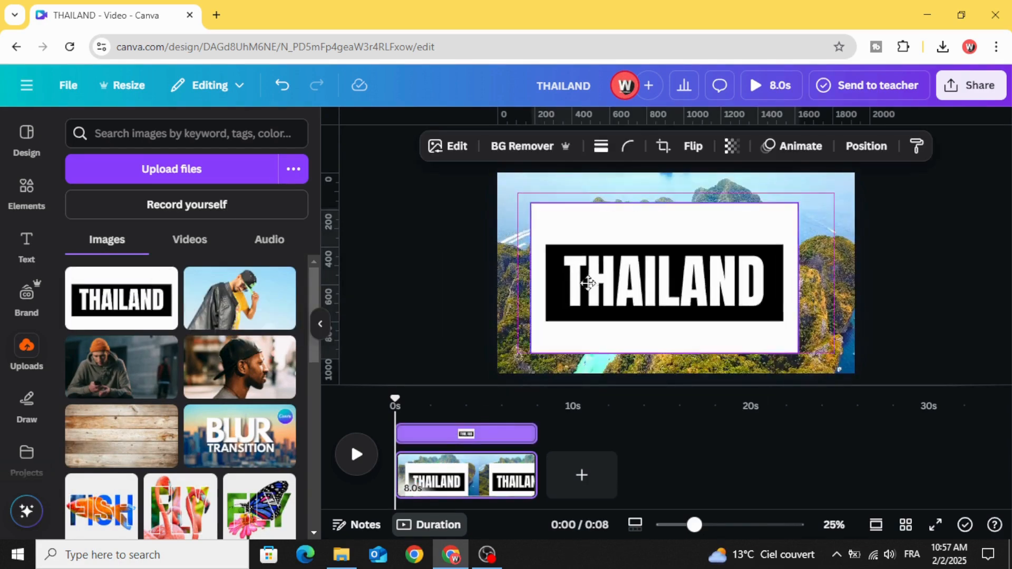
drag(585, 248, 595, 258)
click(521, 150)
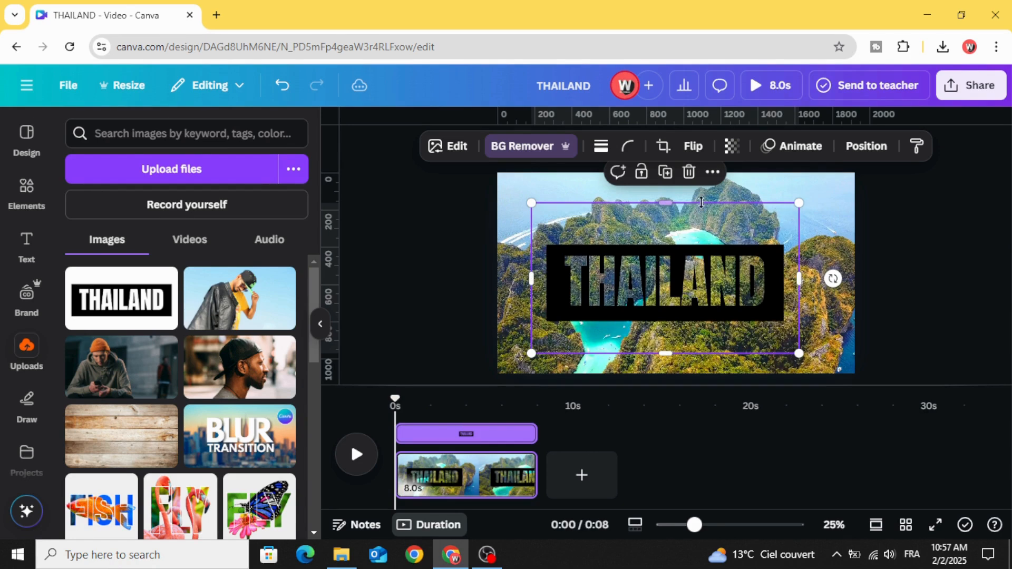
Step: Crop the empty margins above and below the THAILAND cutout and enlarge it until its first letters fill the page height
drag(685, 202, 700, 249)
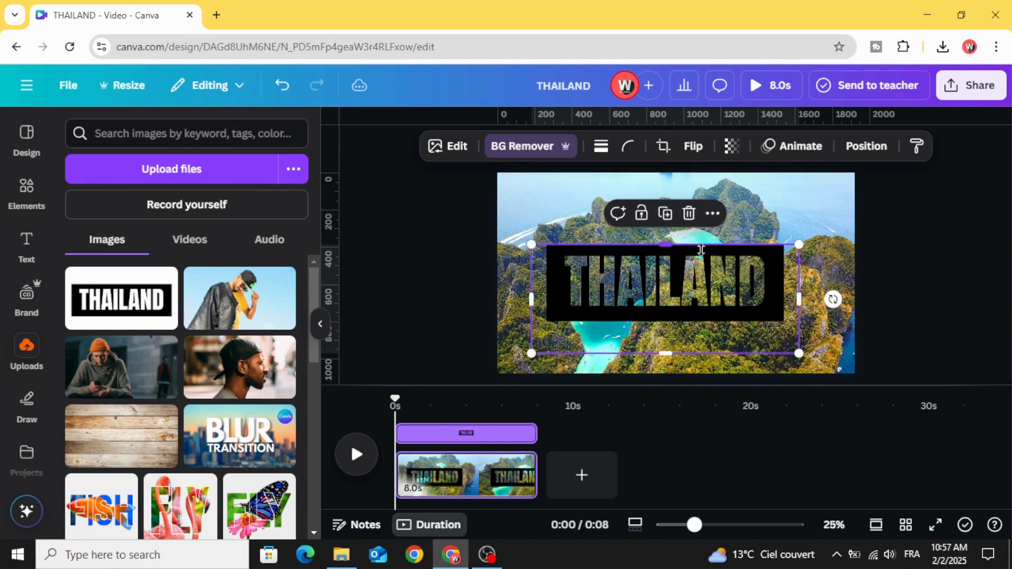
drag(693, 358, 779, 329)
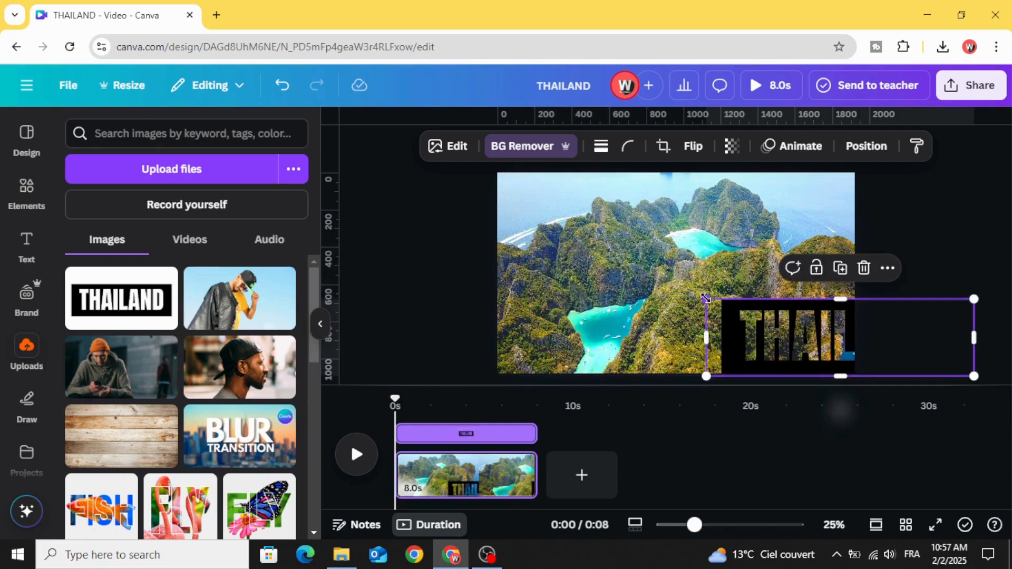
drag(706, 298, 362, 199)
drag(497, 259, 811, 271)
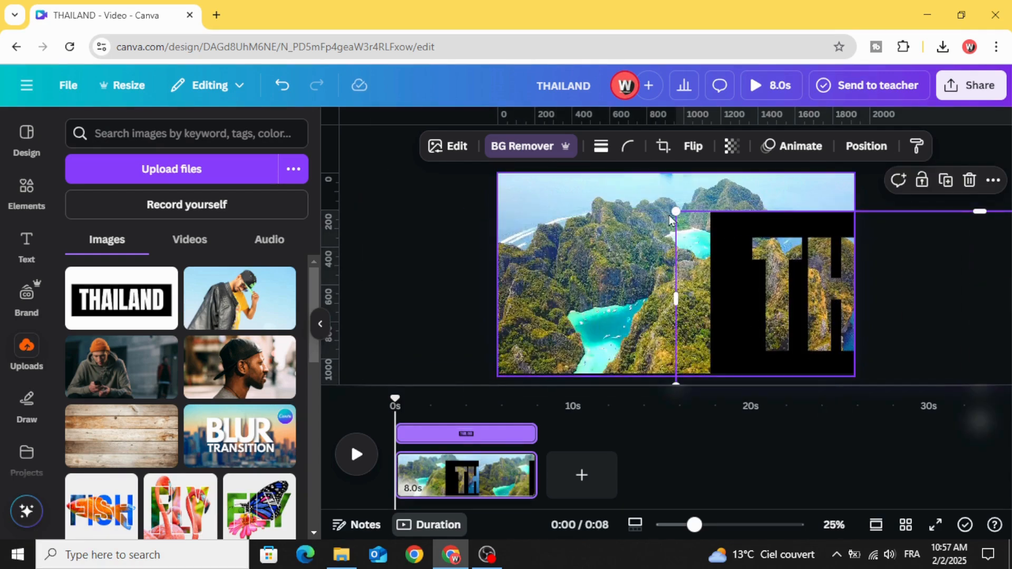
drag(669, 218, 436, 157)
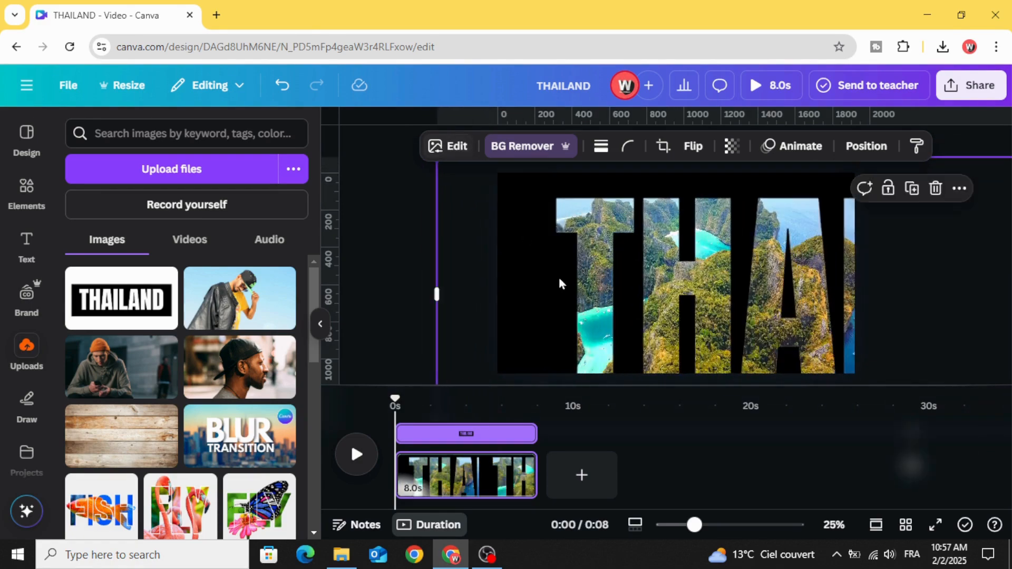
drag(559, 283, 515, 265)
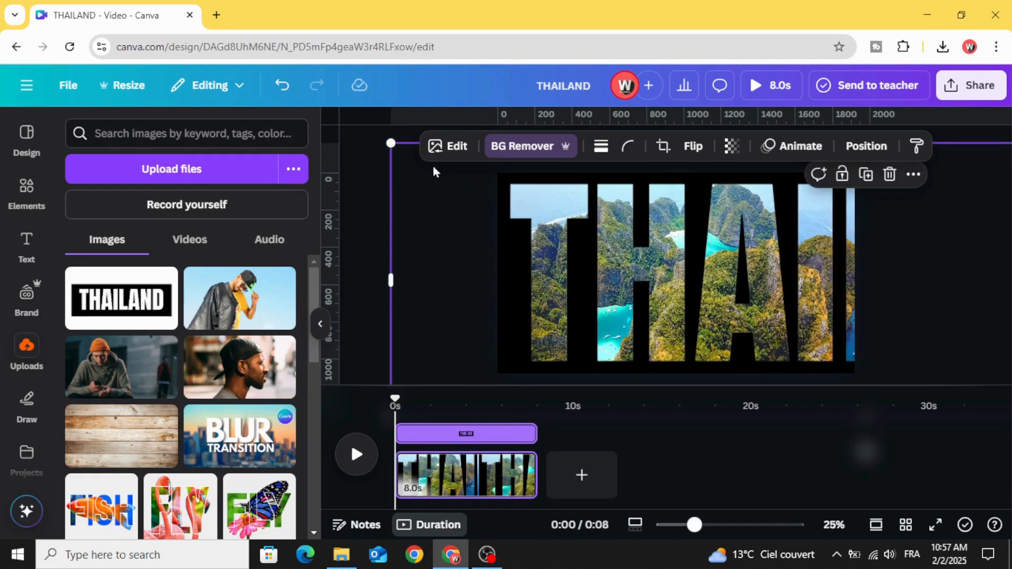
Step: Trim the enlarged THAILAND cutout's upper and lower edges to match the page height
drag(412, 143, 422, 174)
drag(694, 525, 681, 525)
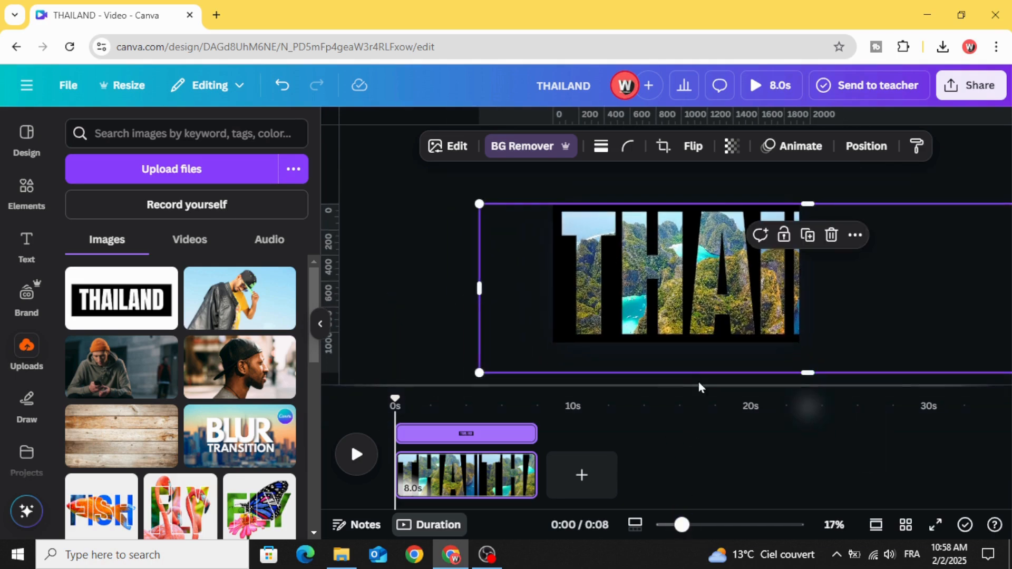
drag(700, 372, 721, 349)
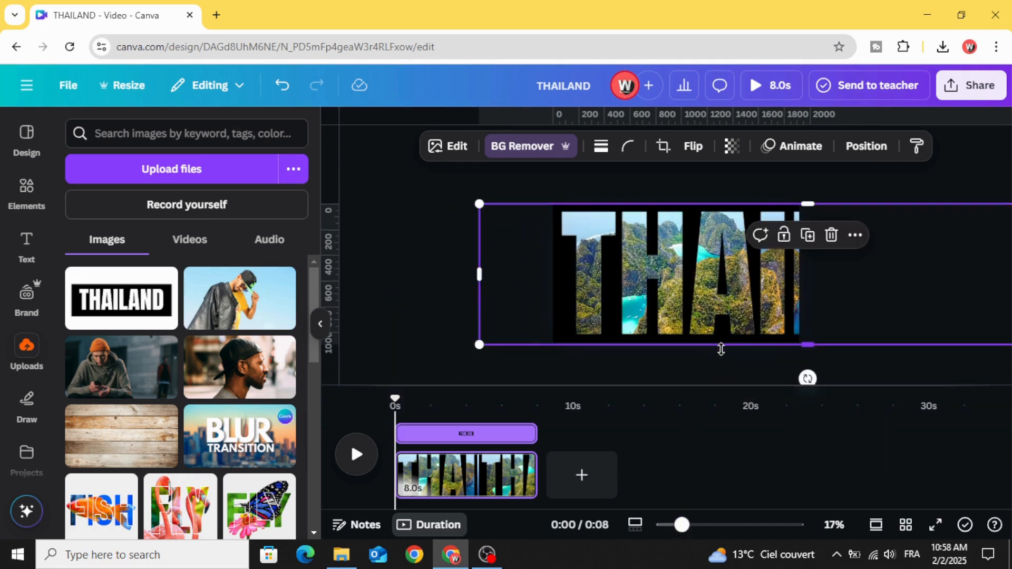
Step: Set the THAILAND cutout's transparency to 50
click(733, 149)
drag(766, 206, 713, 214)
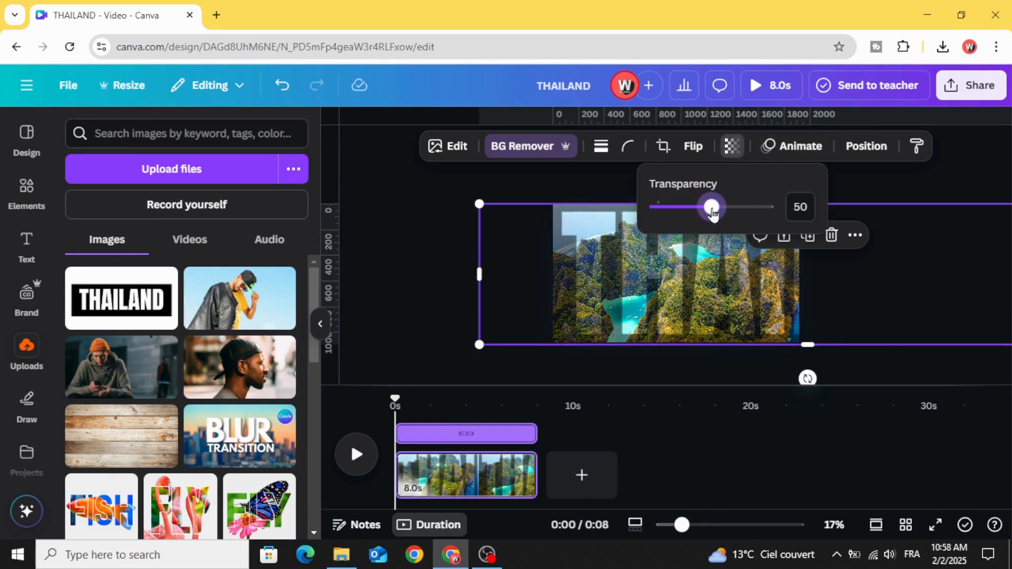
key(Escape)
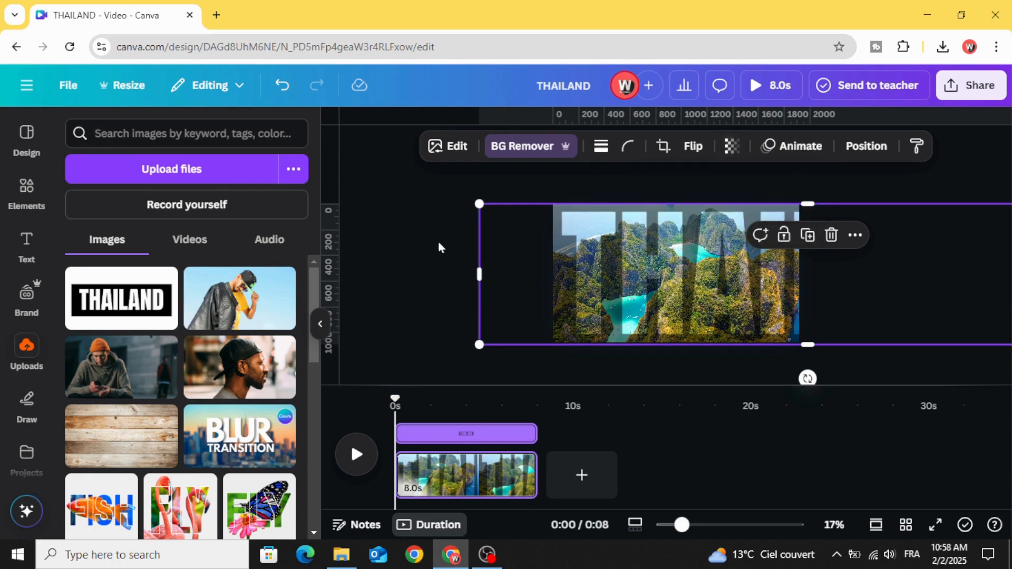
key(Escape)
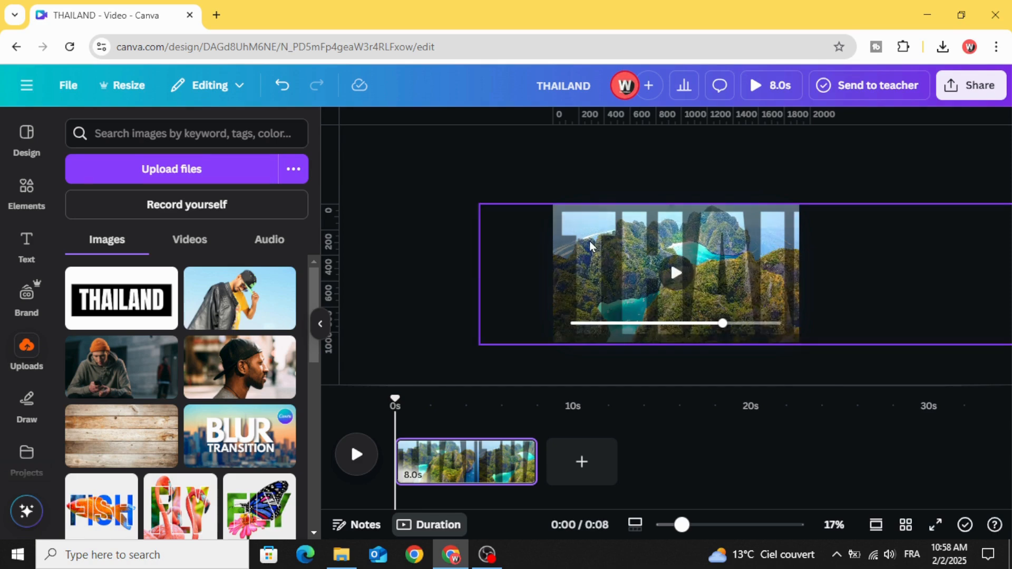
Step: Create a custom animation path that moves the THAILAND cutout leftward across the page
drag(598, 245, 592, 248)
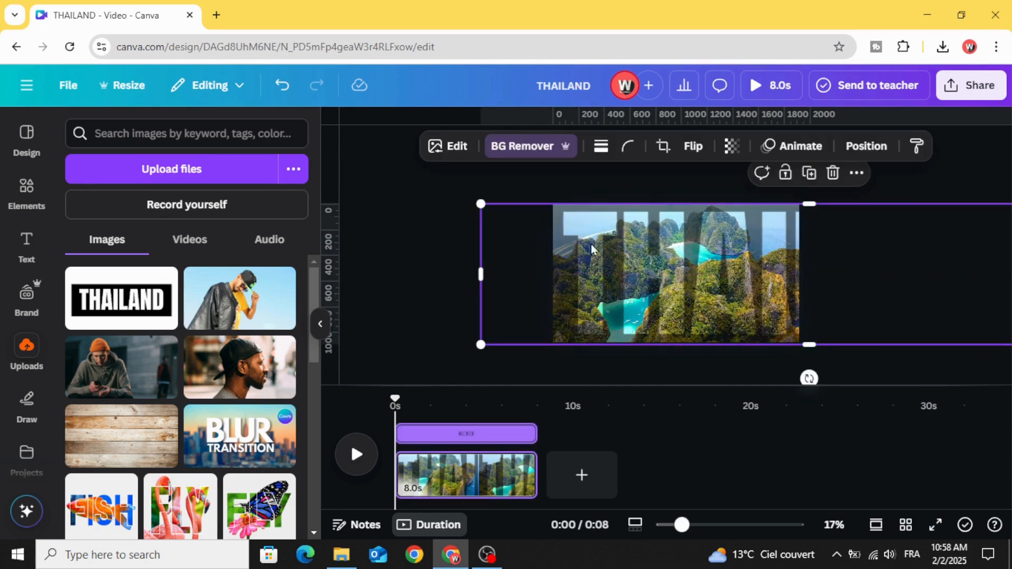
click(793, 150)
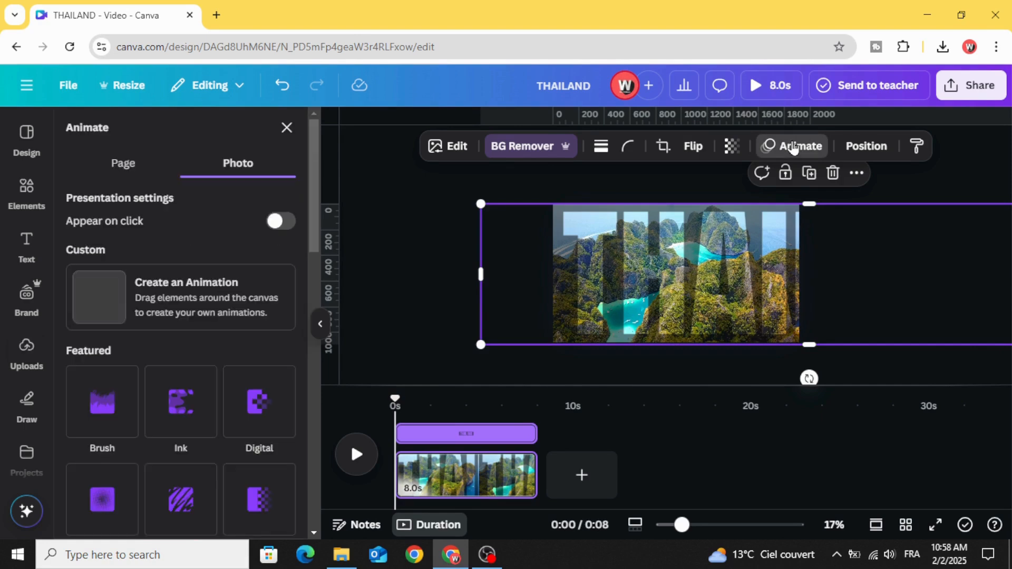
click(206, 304)
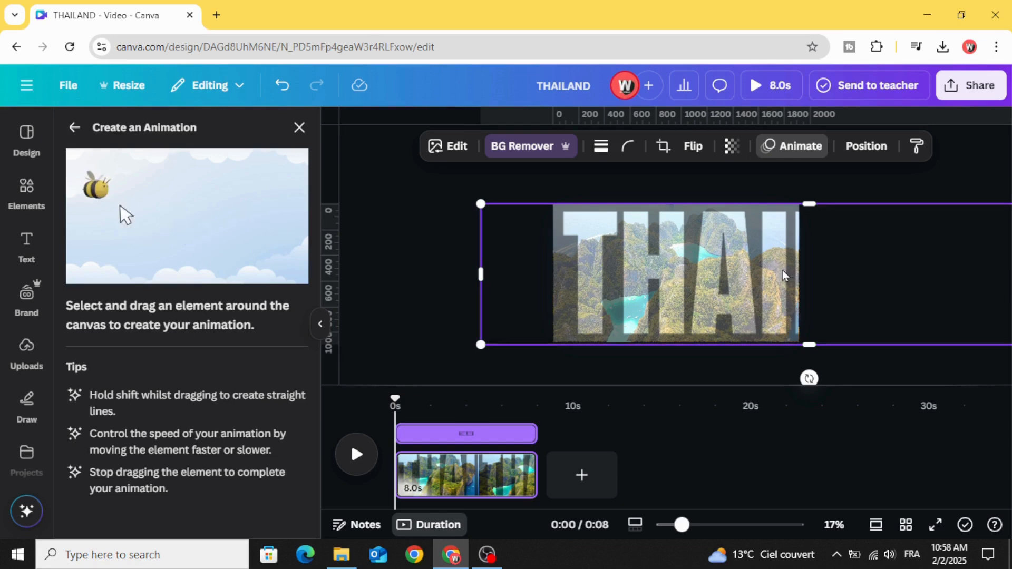
drag(783, 270, 523, 276)
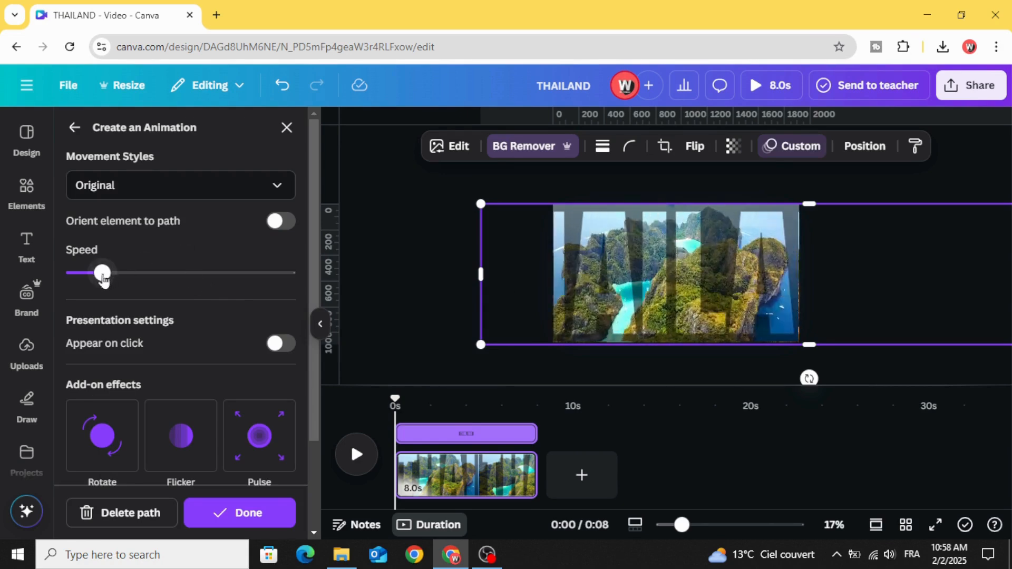
Step: Slow down the cutout's custom animation and set its movement style to Steady
drag(102, 274, 82, 273)
click(185, 195)
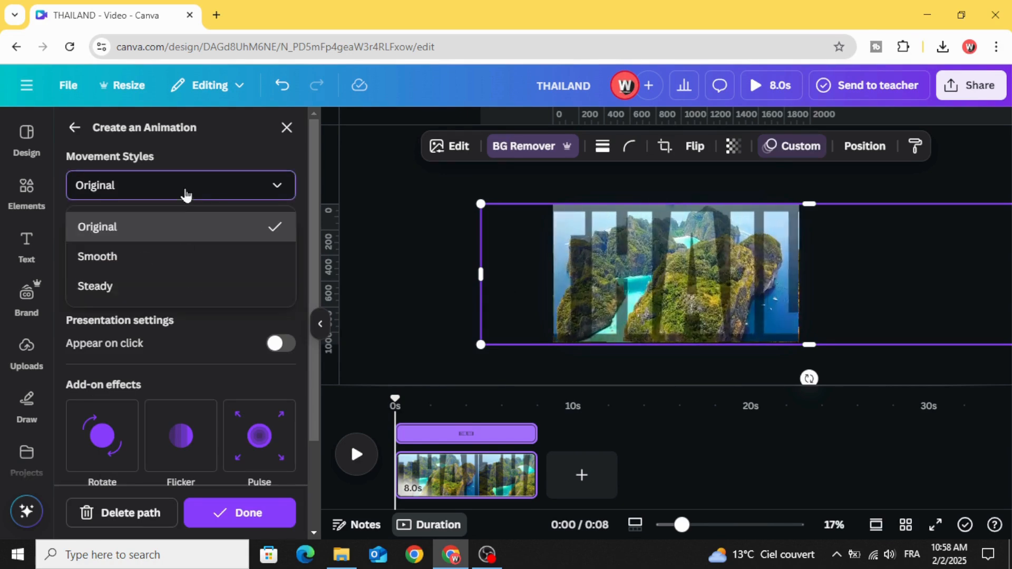
click(117, 287)
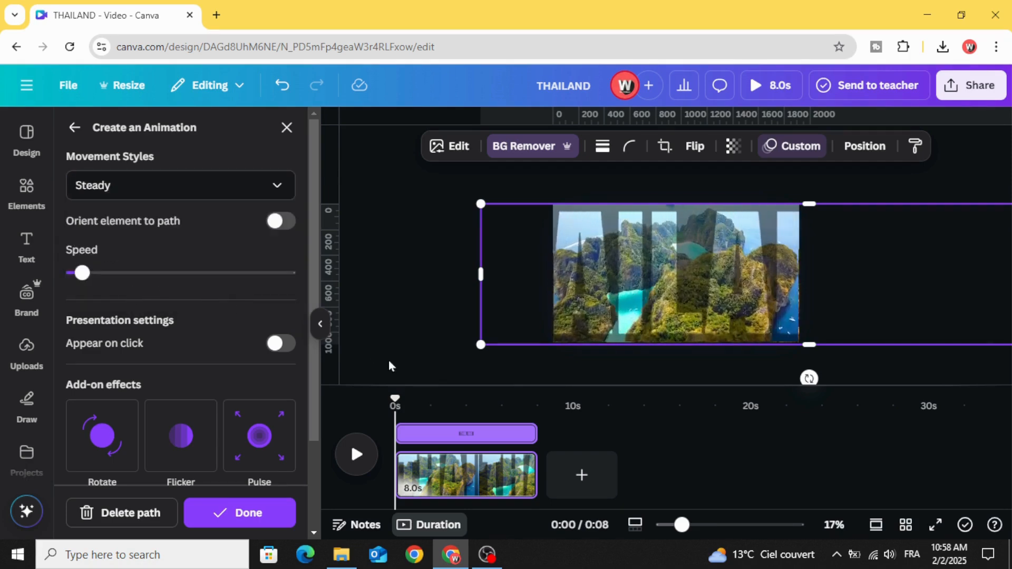
click(435, 330)
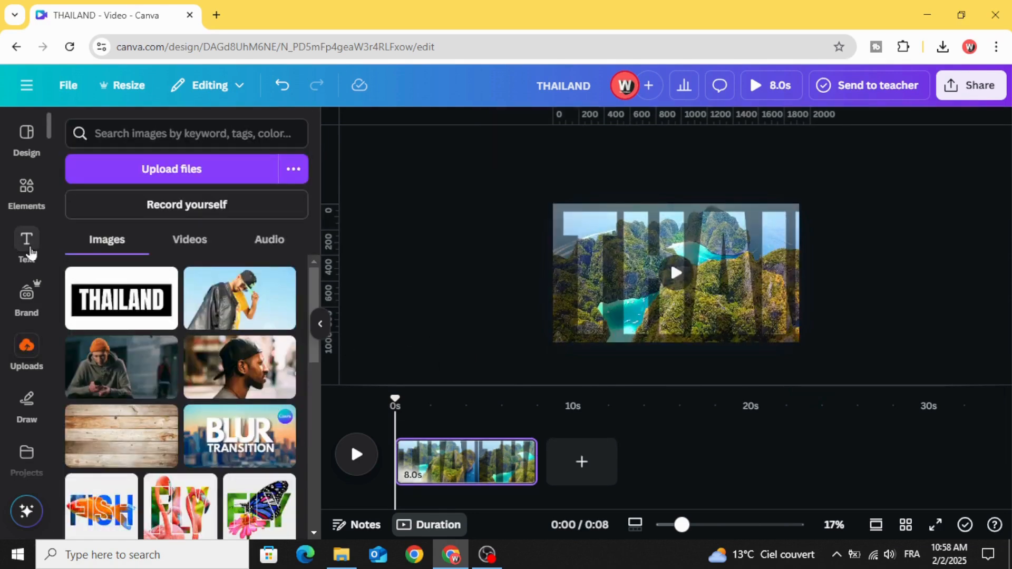
Step: Add a heading reading THAILAND over the video
click(13, 255)
click(156, 289)
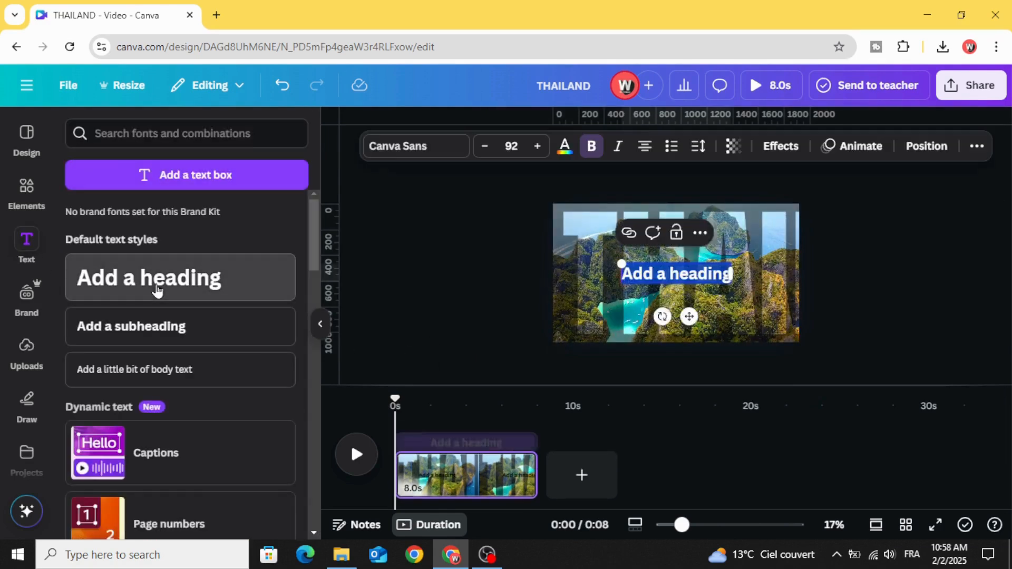
key(BackSpace)
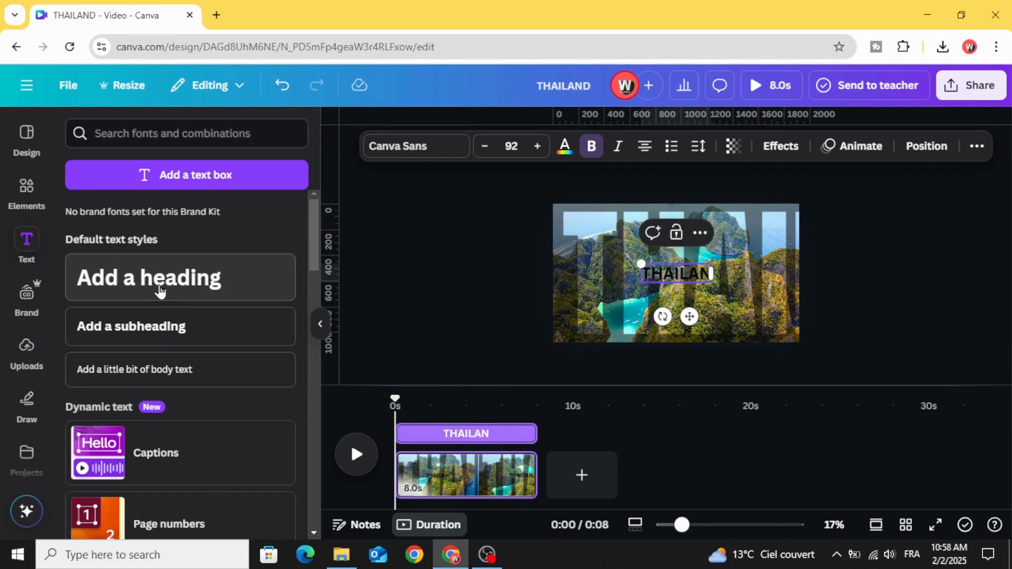
Step: Search the fonts for "GL" and set the THAILAND heading in Glacial Indifference
click(411, 147)
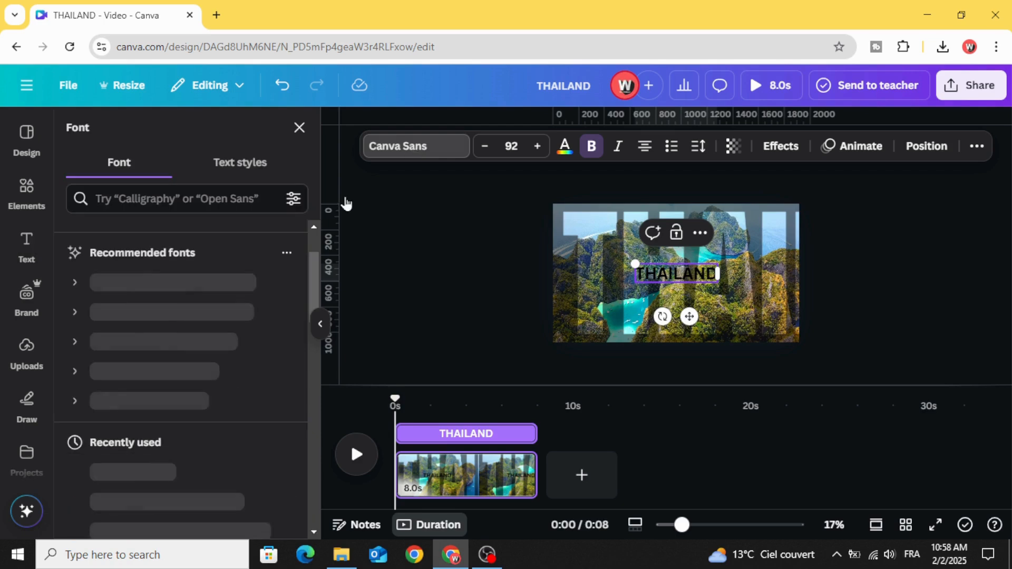
click(206, 210)
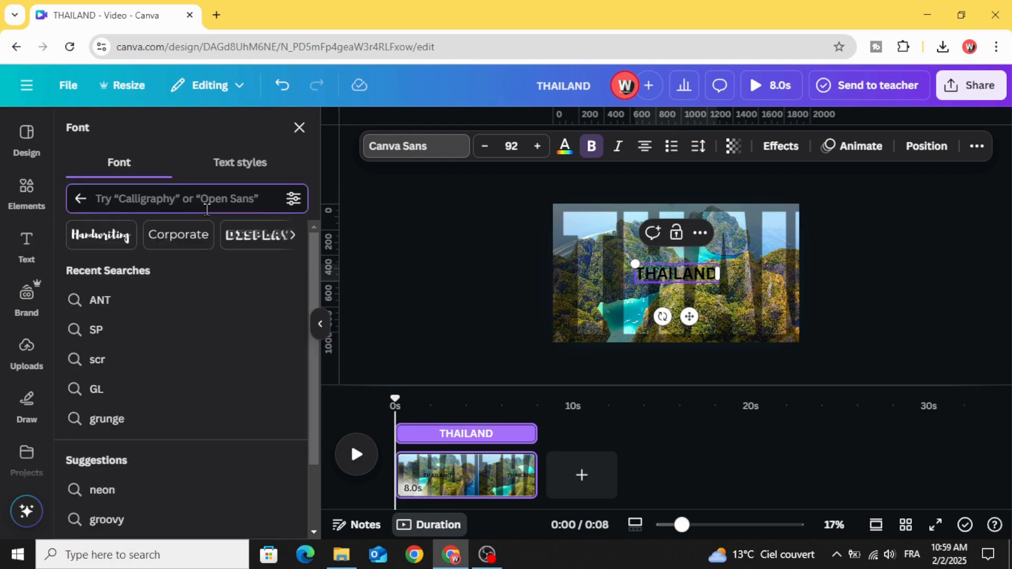
text(GL)
key(Return)
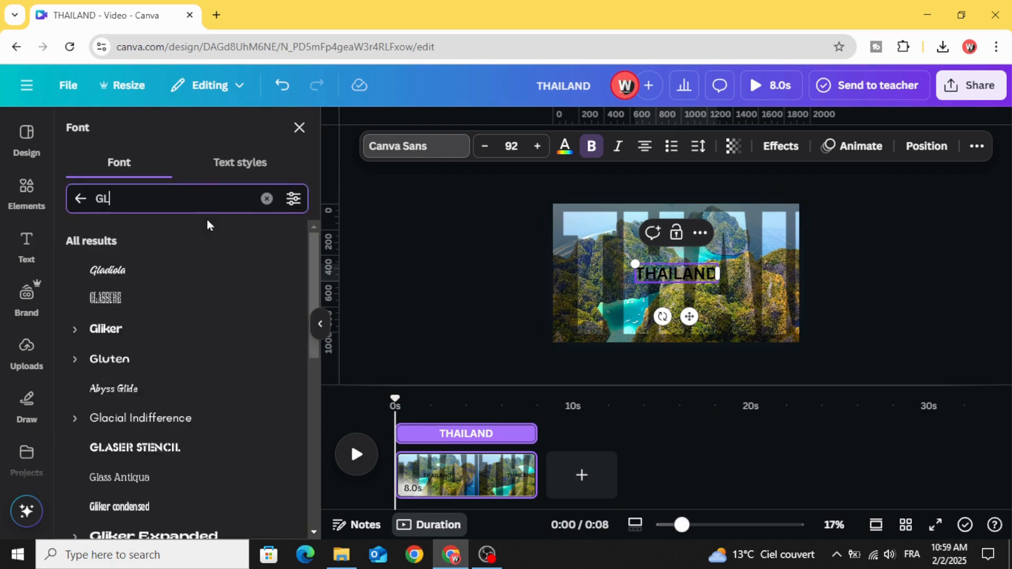
click(214, 416)
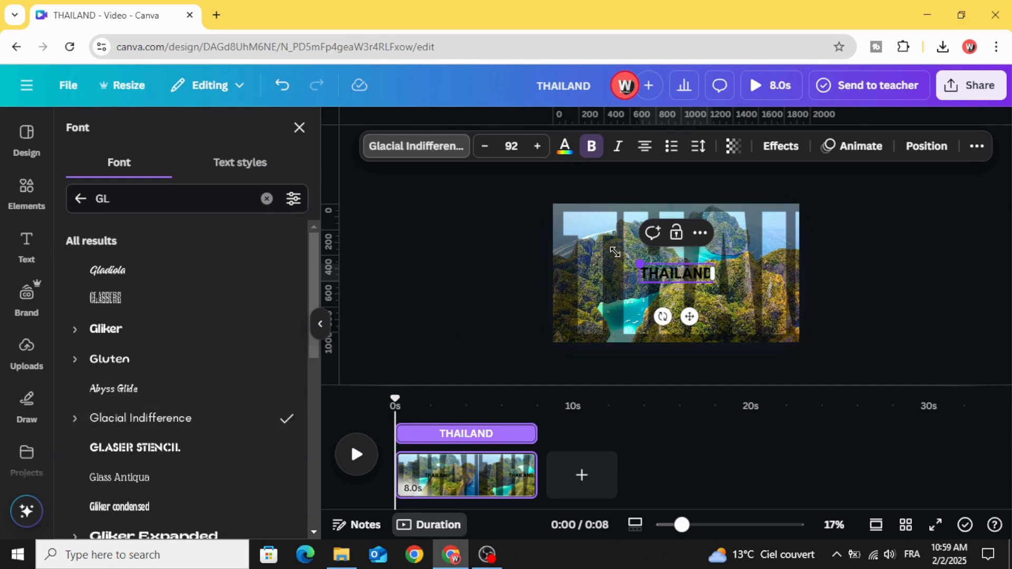
Step: Enlarge the THAILAND heading to size 223 and change all black text to white
drag(615, 253, 573, 246)
click(564, 147)
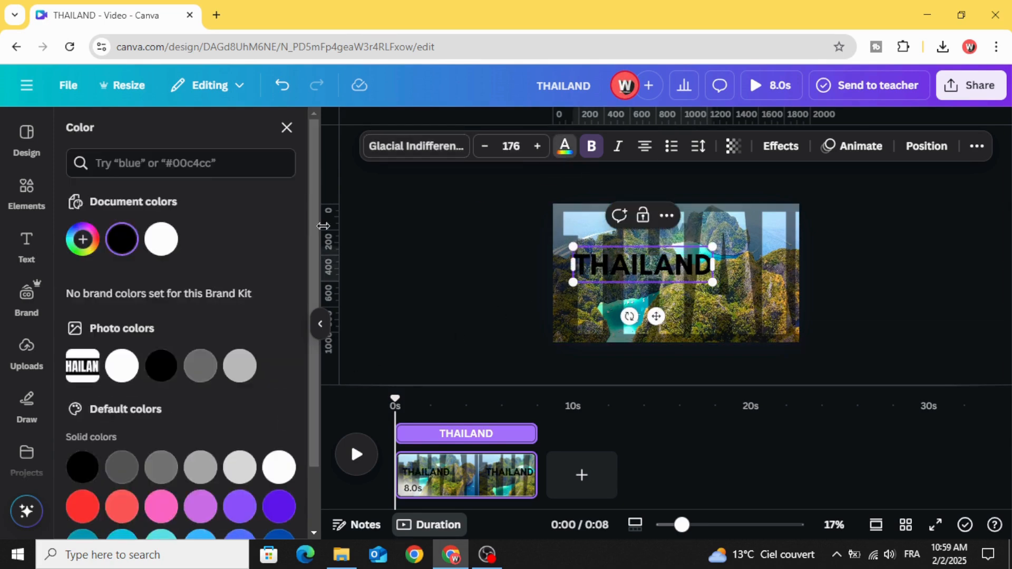
click(162, 241)
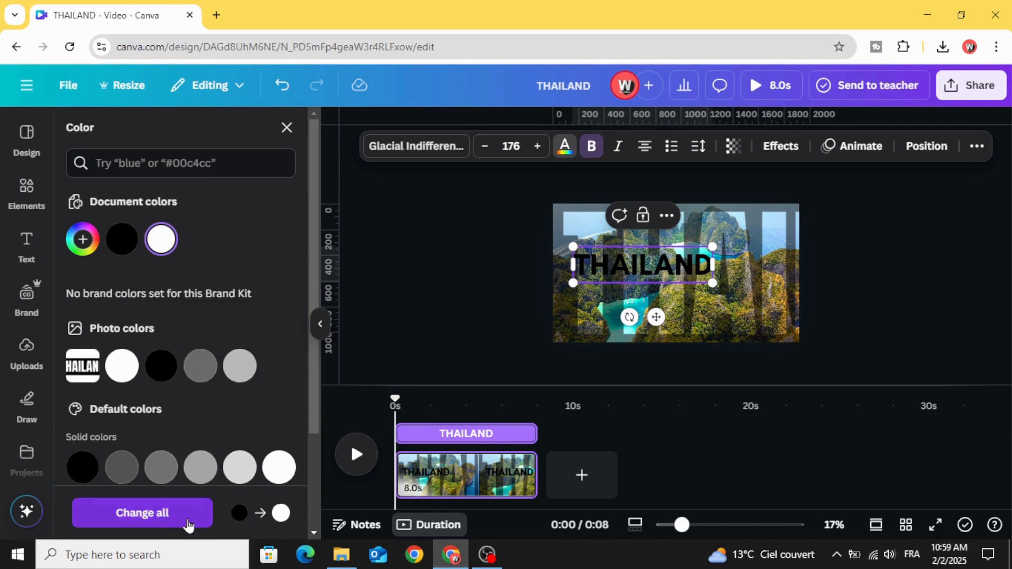
click(142, 512)
drag(732, 294, 769, 302)
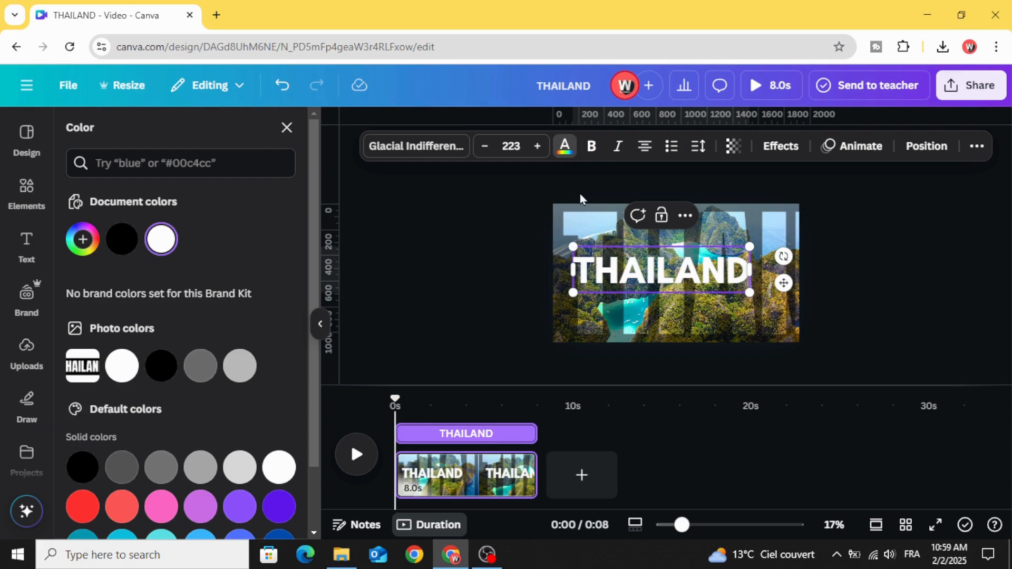
Step: Move the THAILAND heading to the middle of the page and remove its bold formatting
click(501, 241)
drag(597, 274, 612, 279)
click(590, 148)
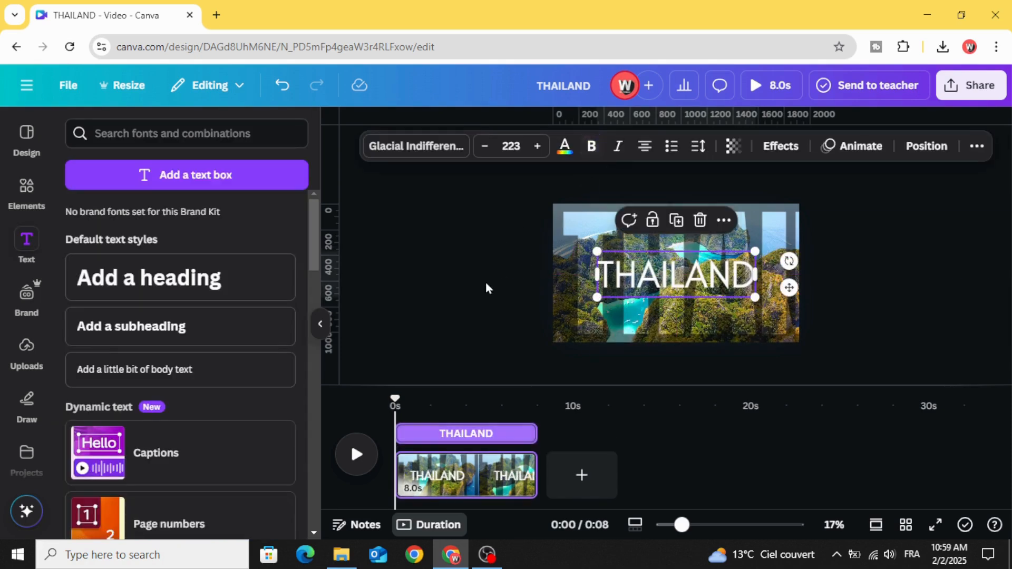
click(522, 284)
Step: Apply the Clarify animation to the THAILAND heading on both enter and exit
click(857, 148)
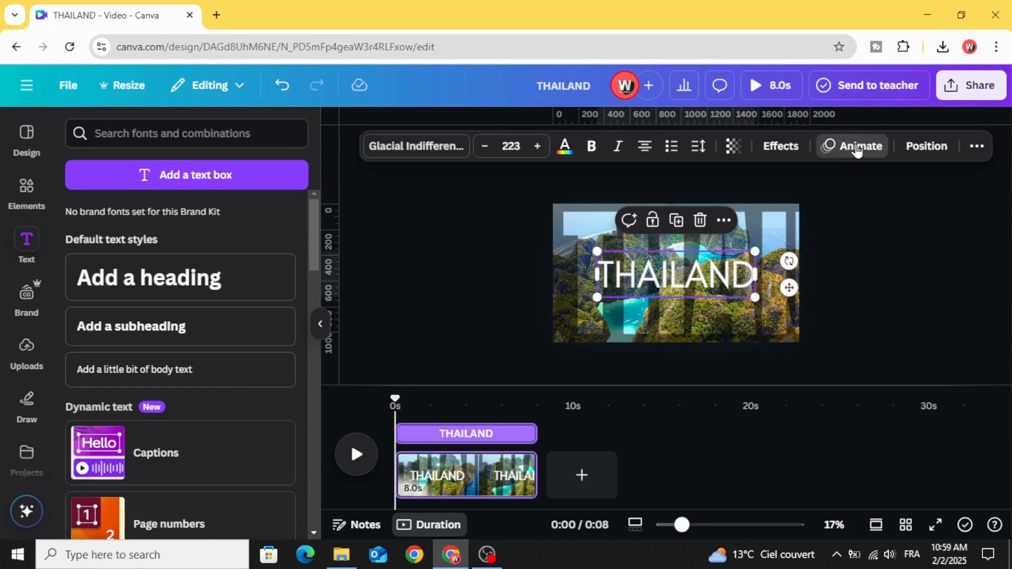
scroll(273, 316, down, 2)
scroll(273, 316, down, 5)
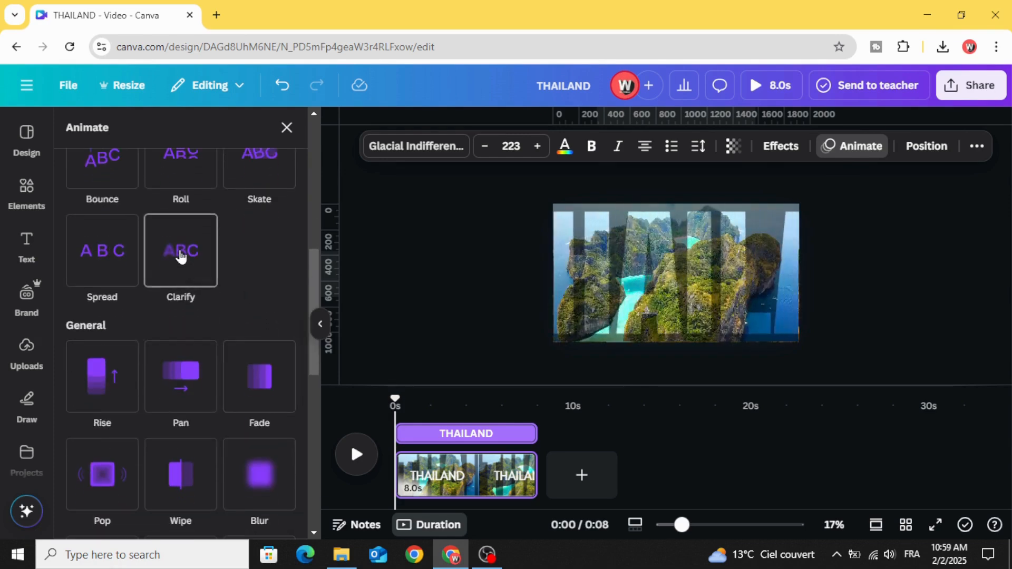
click(181, 257)
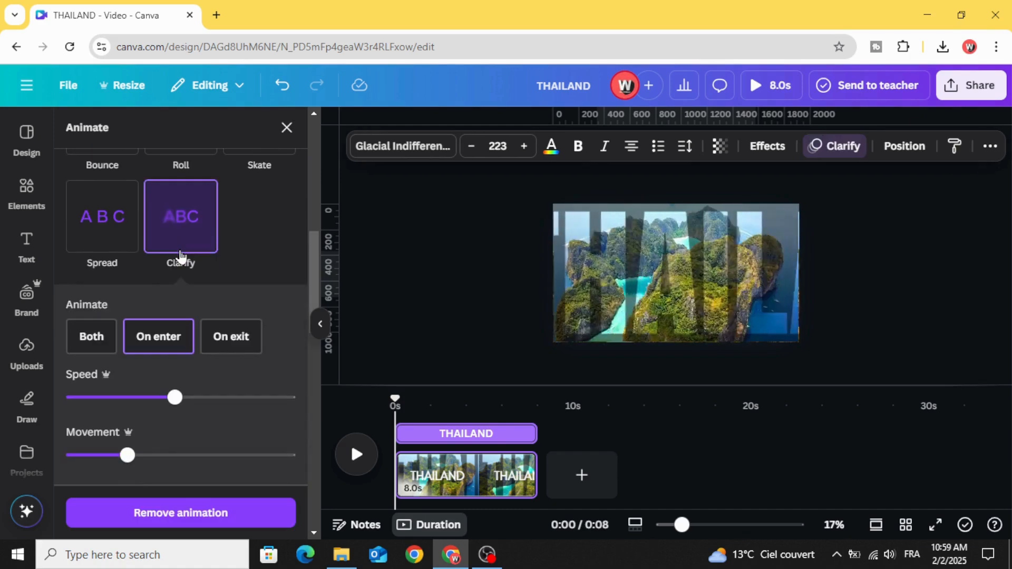
click(102, 339)
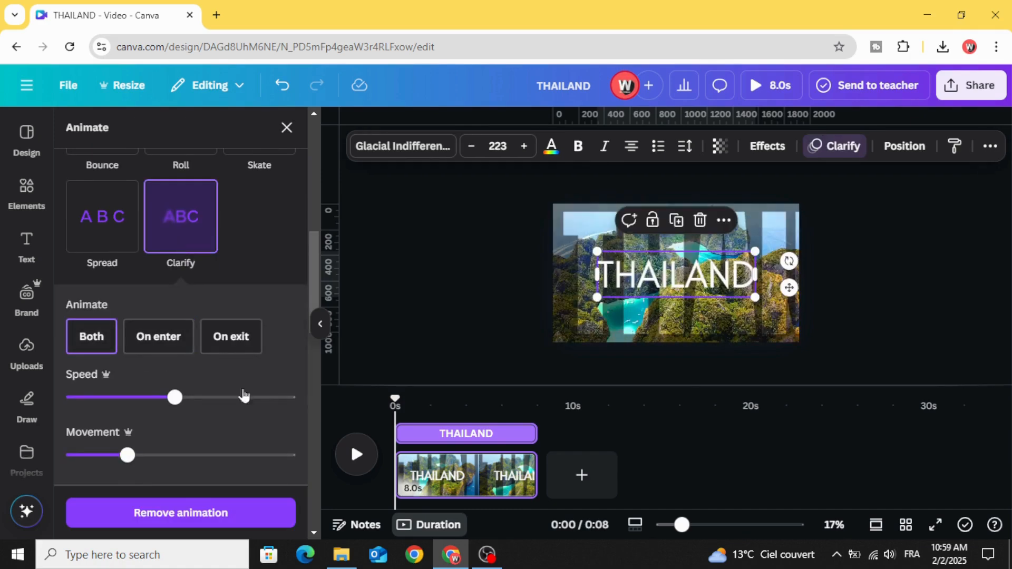
Step: Shorten the THAILAND heading's timing to about 2 seconds, starting just after the video begins, and preview the playback
drag(406, 434, 418, 434)
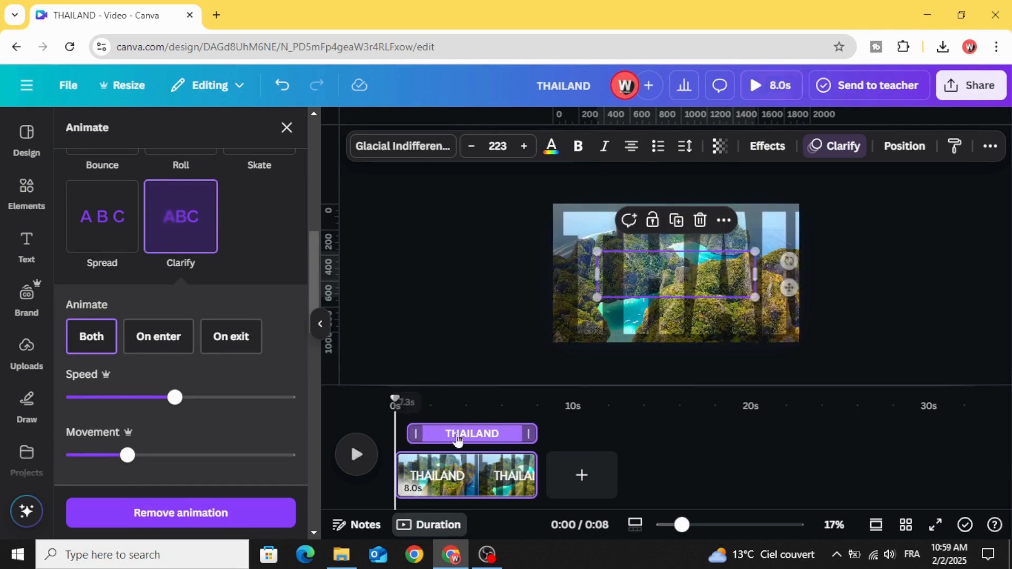
drag(537, 433, 445, 438)
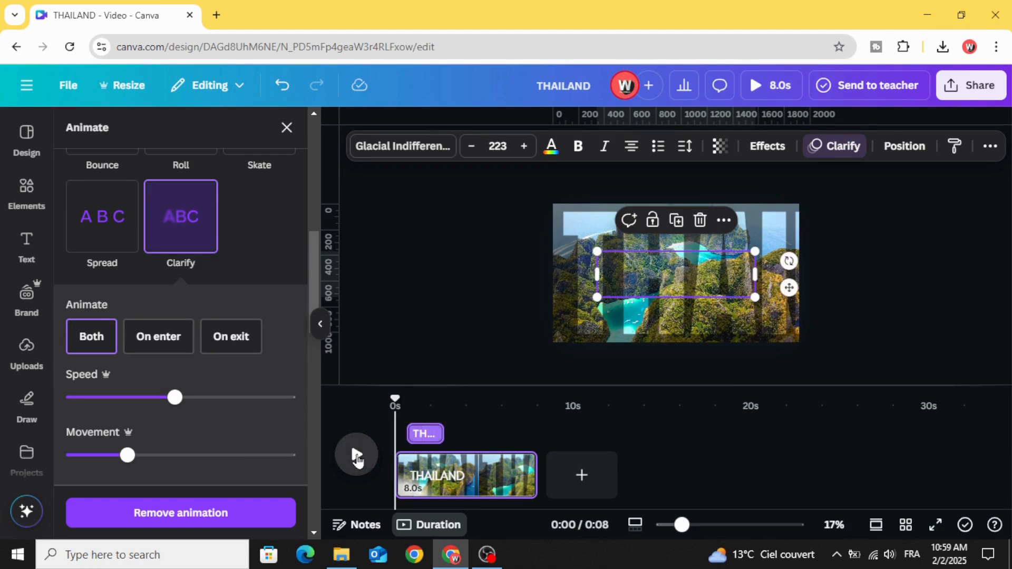
click(357, 456)
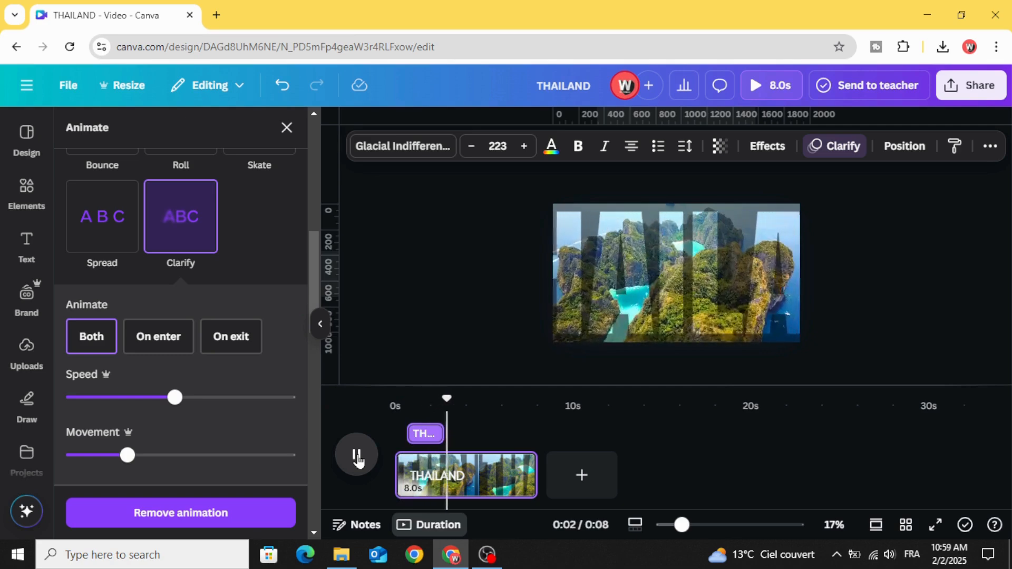
click(357, 457)
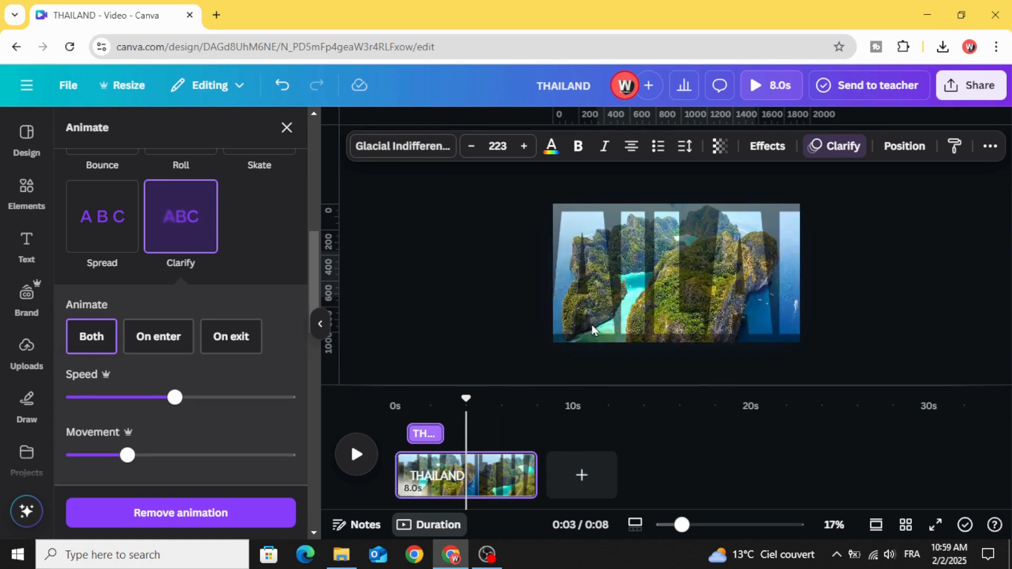
Step: Delete the sliding THAILAND mask and the THAILAND heading, leaving only the island video on the page
drag(838, 330, 591, 330)
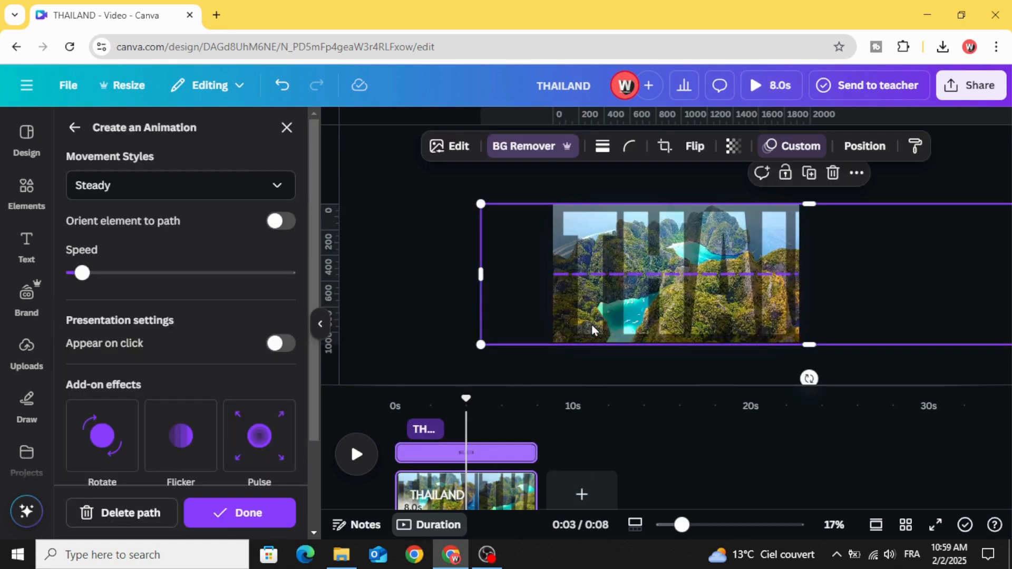
click(832, 176)
key(ctrl+z)
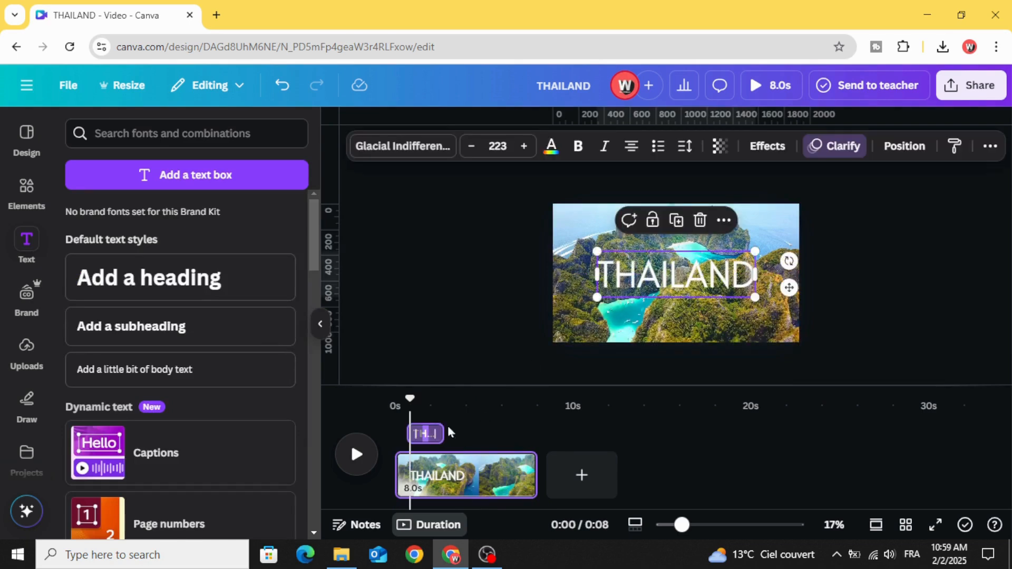
click(700, 221)
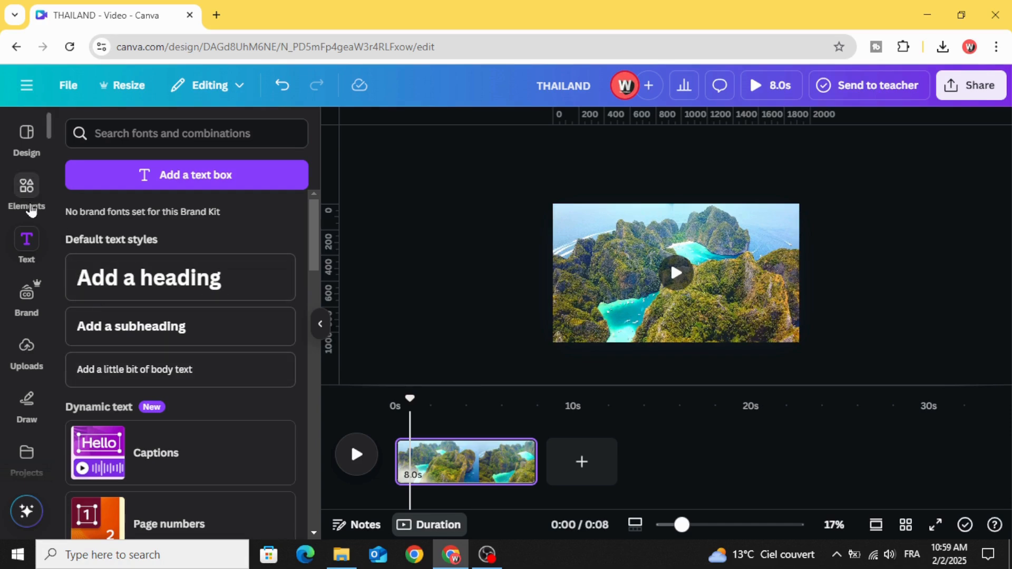
Step: Add a square shape from the elements library and stretch it to cover the entire page
click(29, 202)
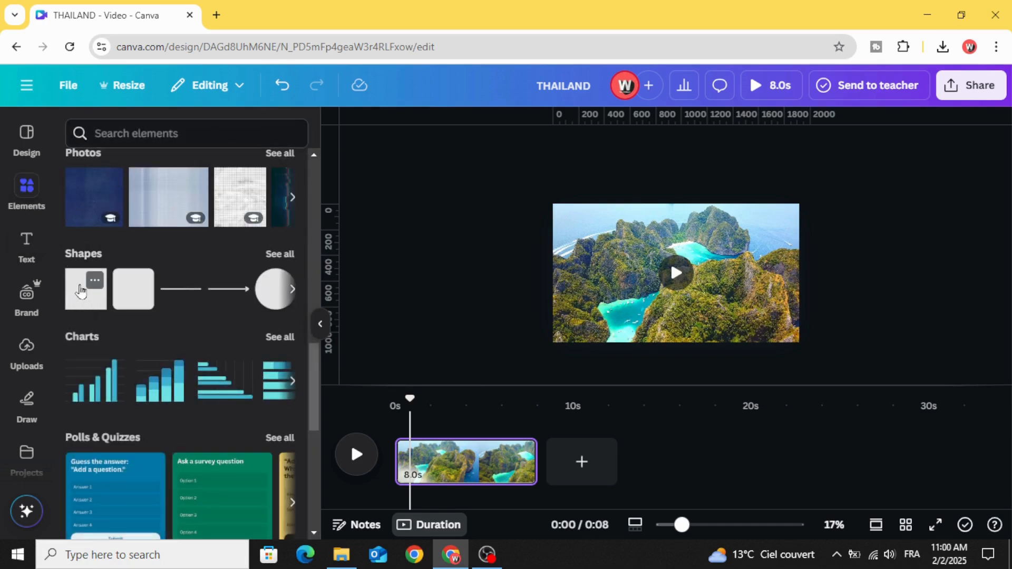
click(82, 295)
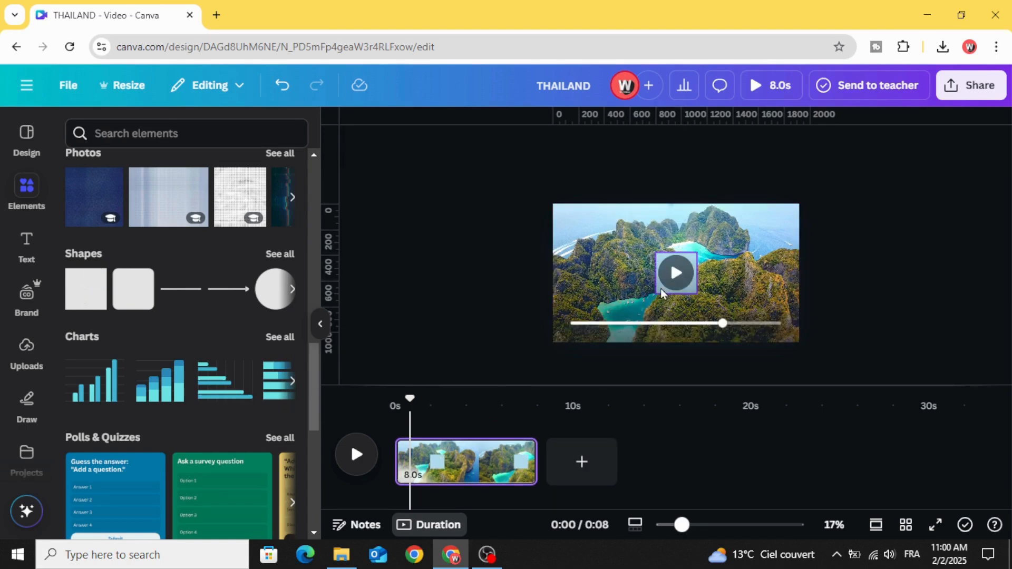
drag(661, 289, 792, 237)
drag(714, 247, 720, 343)
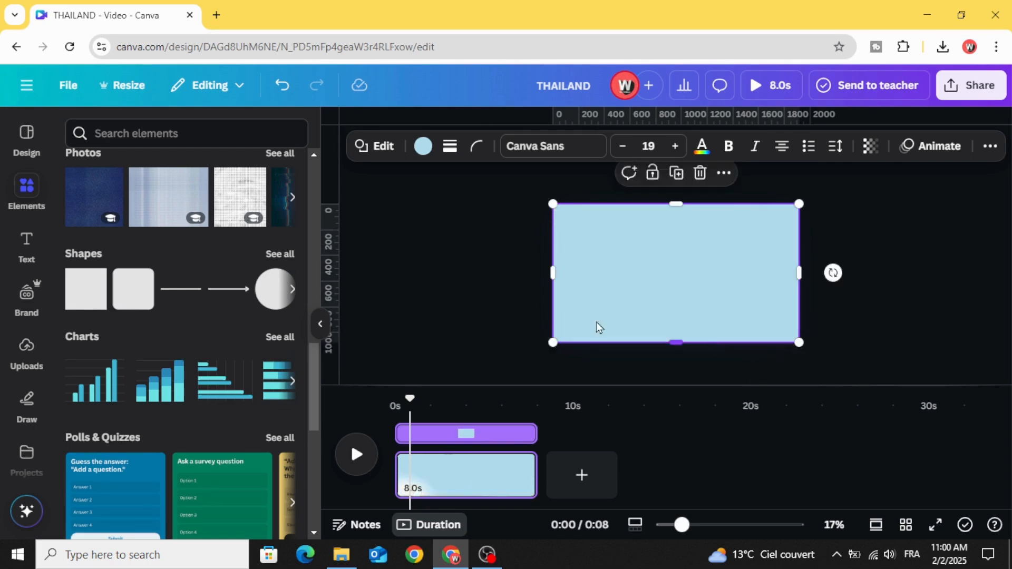
Step: Fill the full-page rectangle with a vivid pinkish-red custom color
click(423, 146)
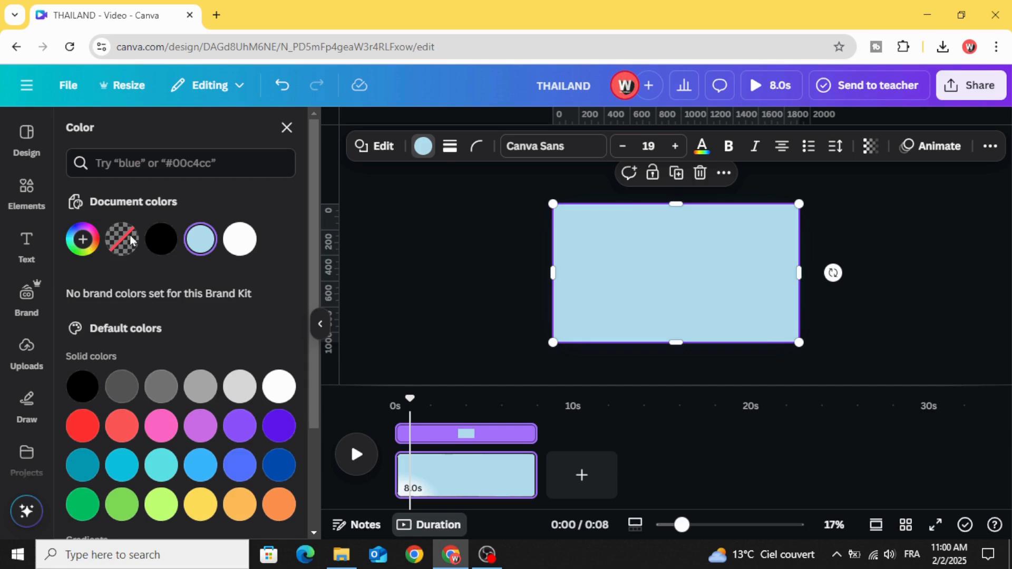
click(83, 239)
click(269, 403)
click(278, 343)
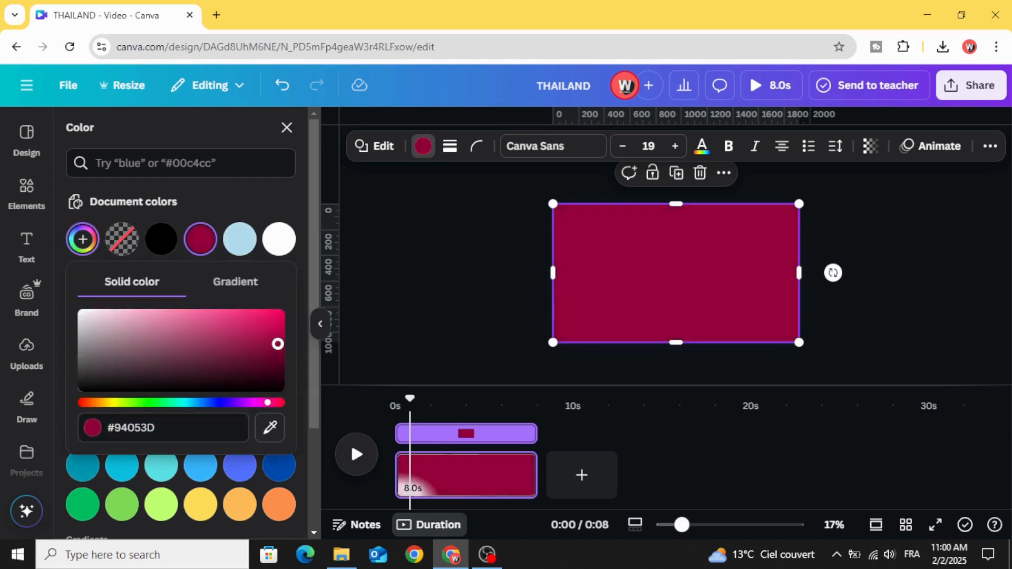
drag(278, 344, 281, 314)
Step: Set the pinkish-red rectangle's transparency to 40 and deselect it
click(871, 148)
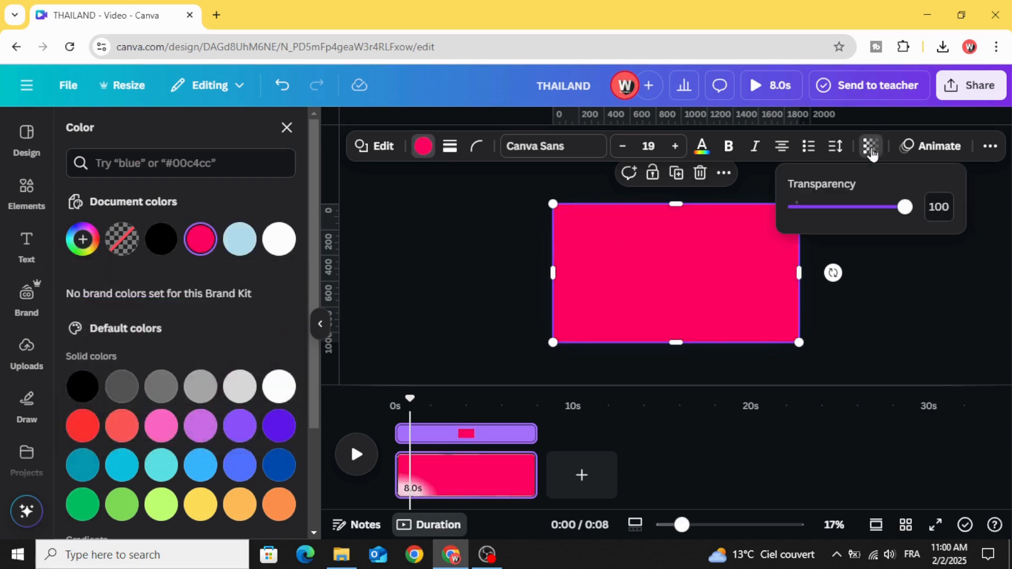
drag(905, 208, 838, 210)
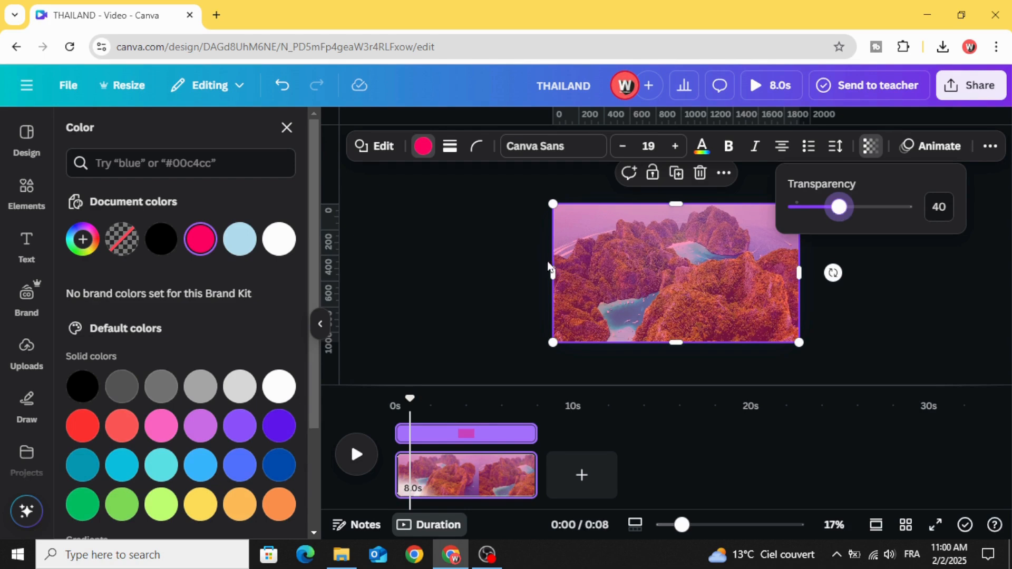
click(519, 264)
click(519, 264)
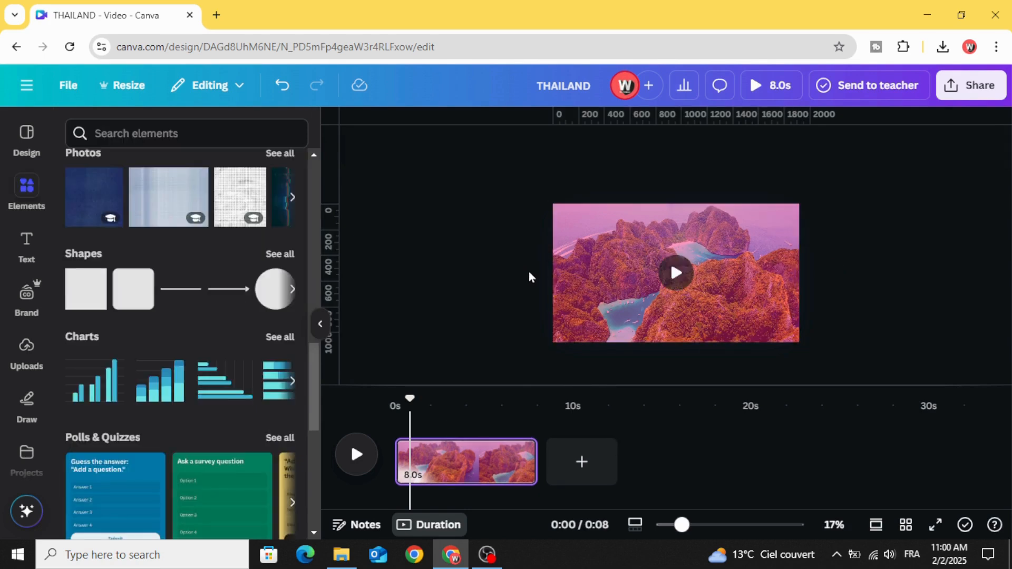
Step: Trim the pinkish-red rectangle's timing to 1.0 second, starting about 1 second into the video
click(611, 254)
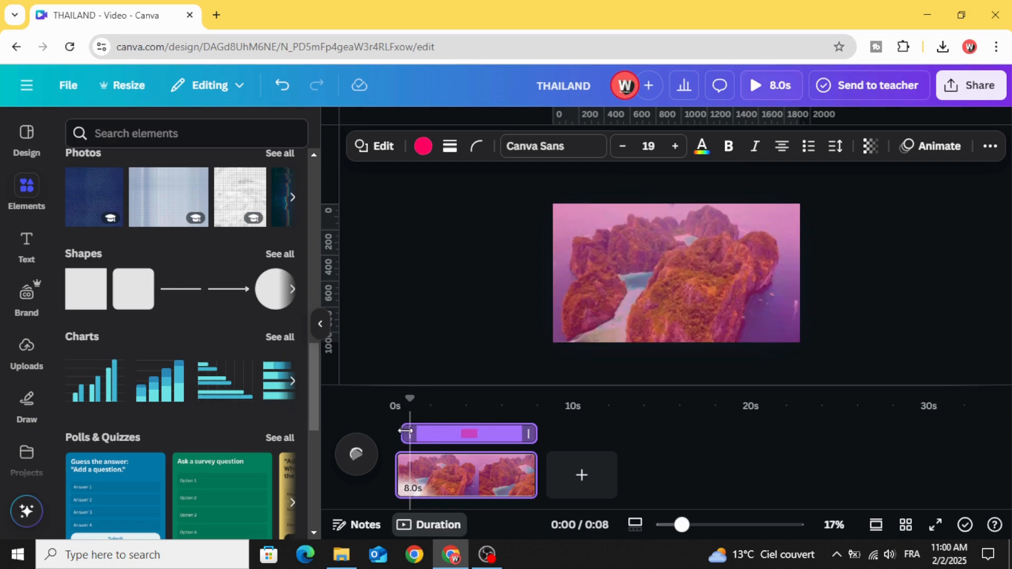
drag(406, 431, 415, 431)
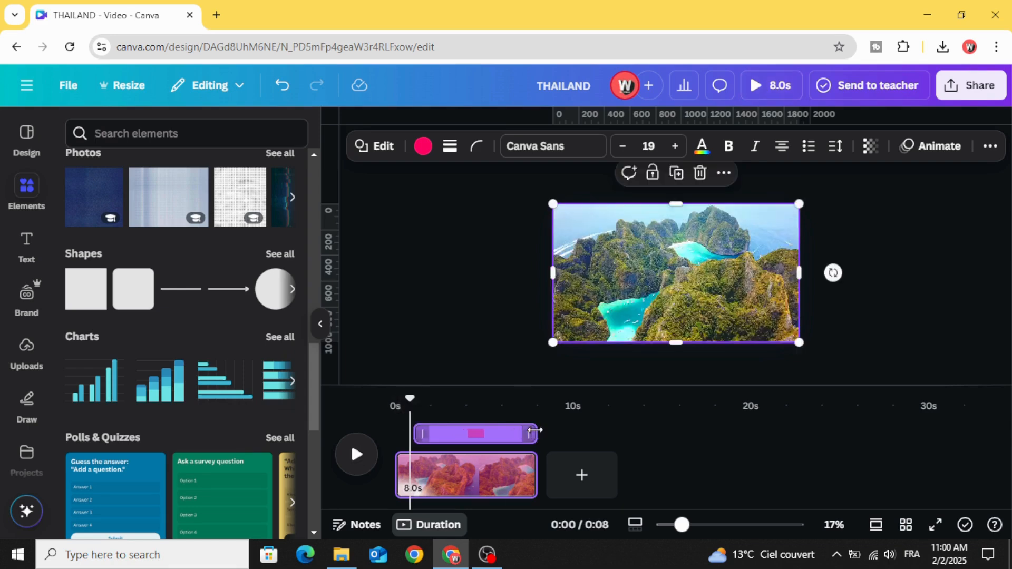
drag(535, 431, 428, 436)
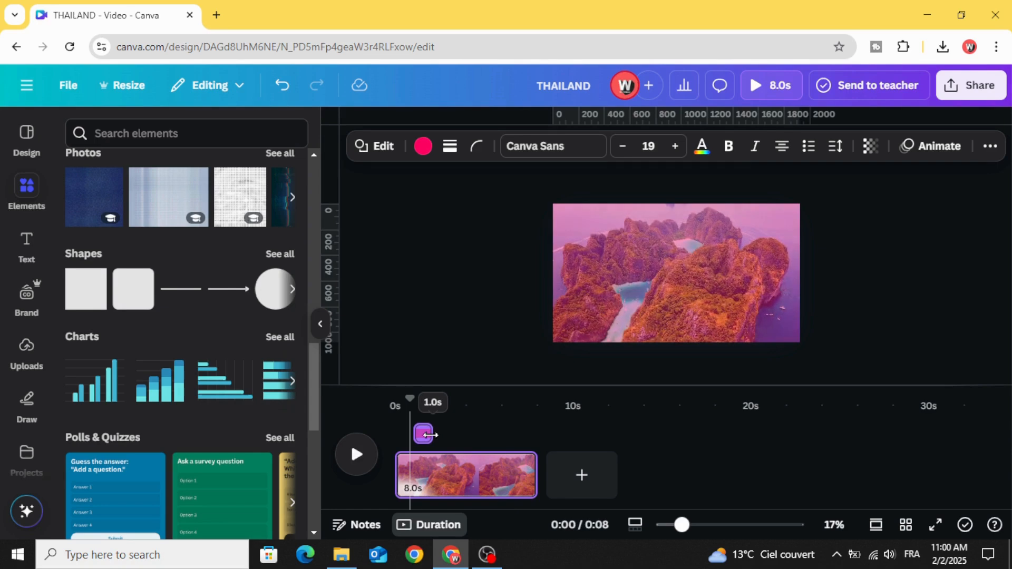
click(430, 439)
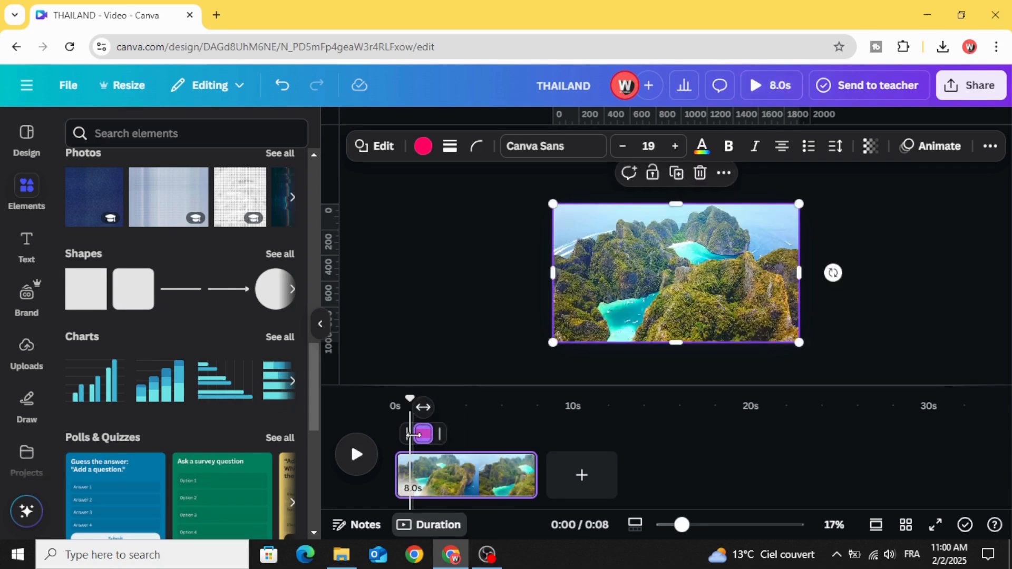
Step: Apply the Wipe animation to the pinkish-red rectangle on both enter and exit, and lower its speed to near the minimum
click(423, 442)
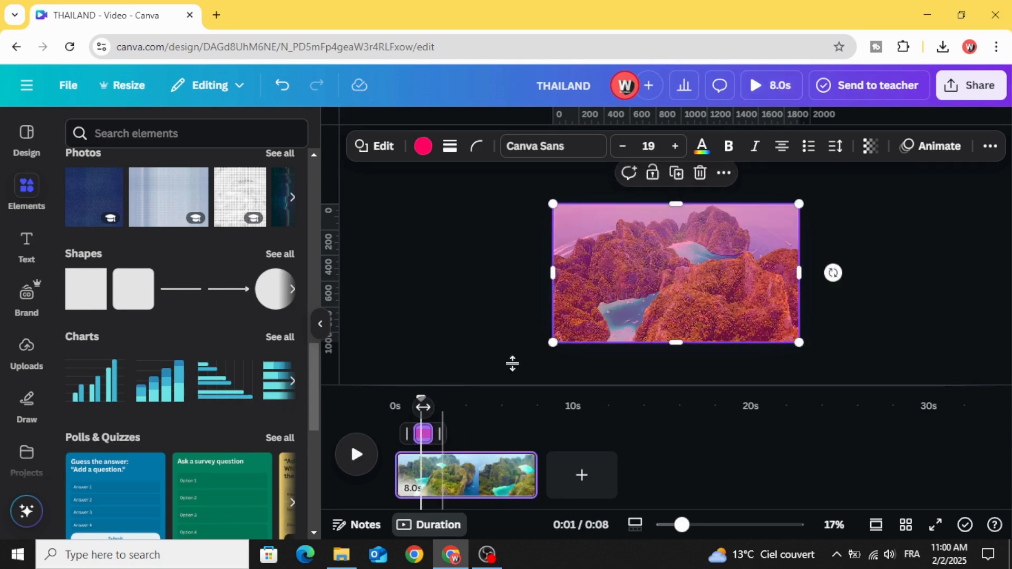
click(935, 150)
scroll(192, 321, down, 3)
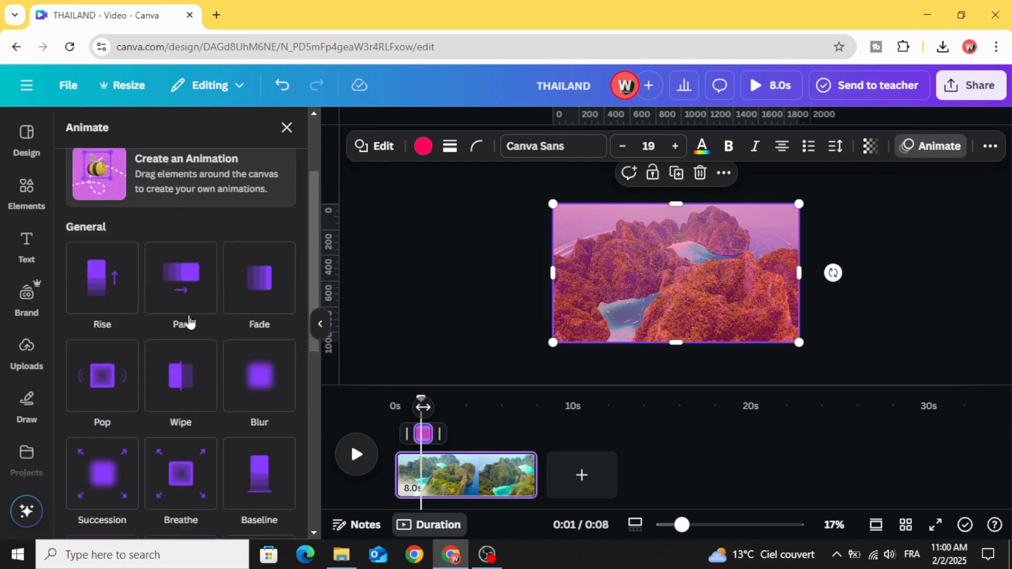
click(176, 356)
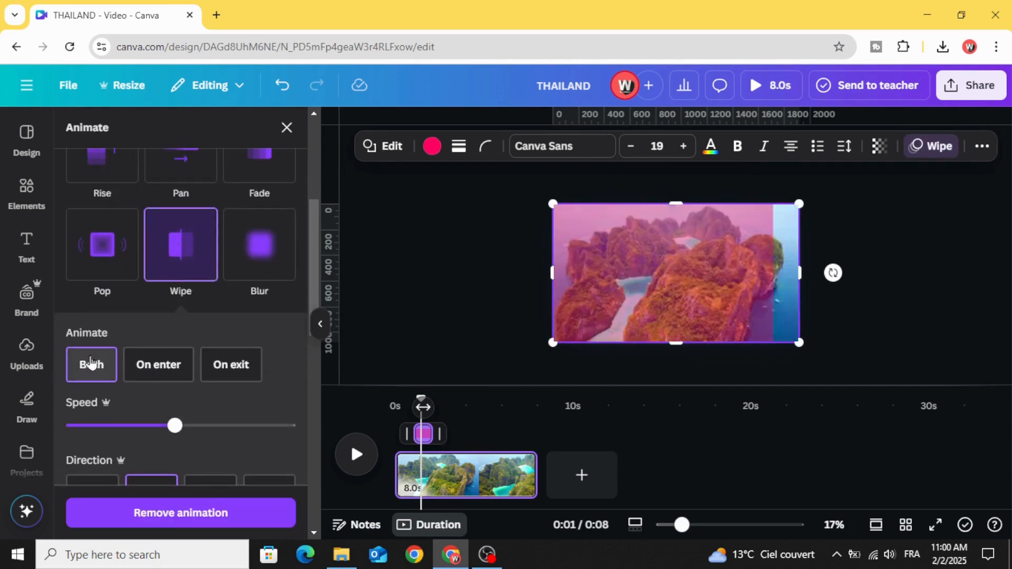
click(105, 427)
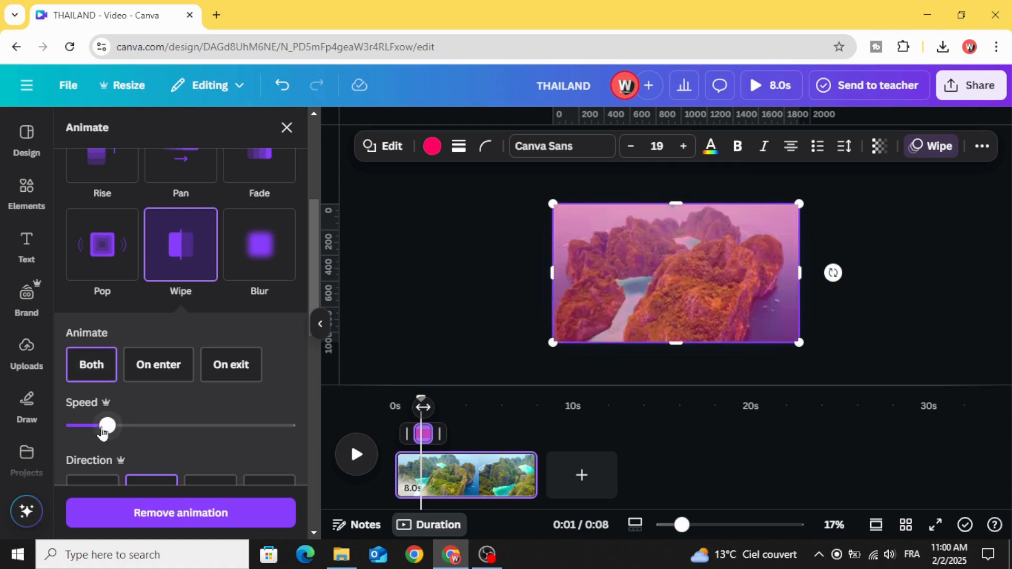
drag(103, 432, 80, 433)
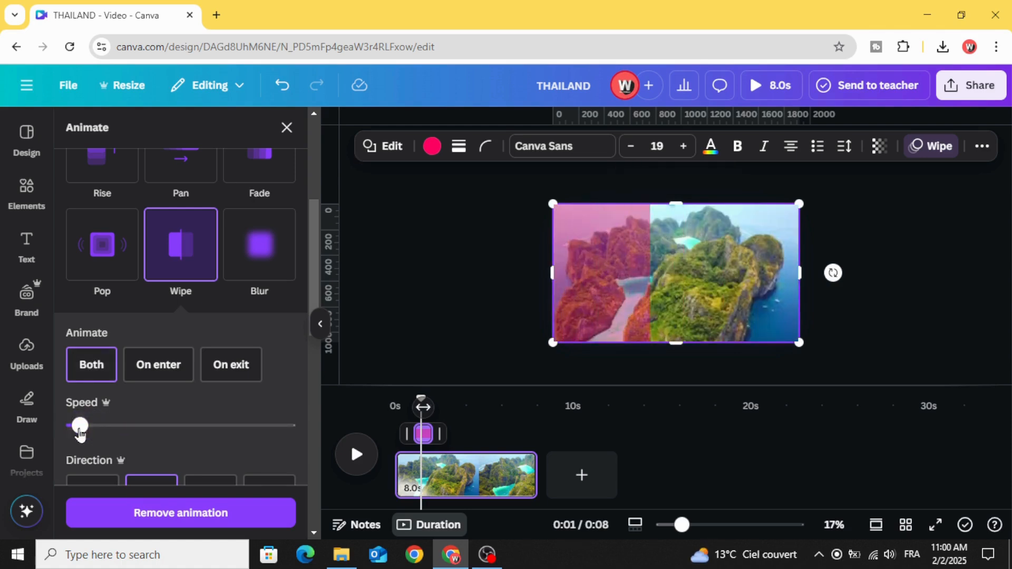
click(473, 311)
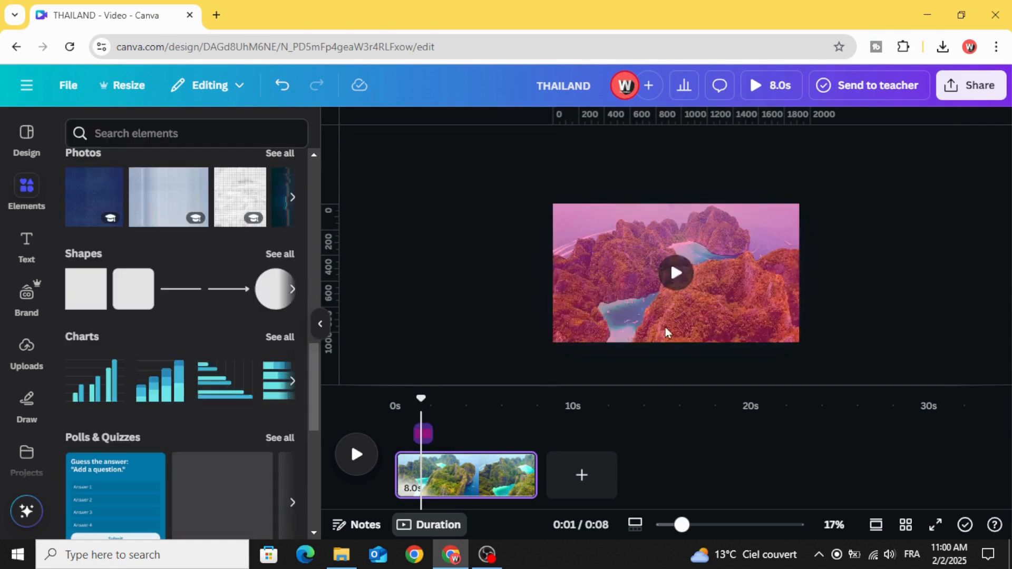
Step: Duplicate the pinkish-red rectangle and align the copy so it covers the whole page
click(716, 262)
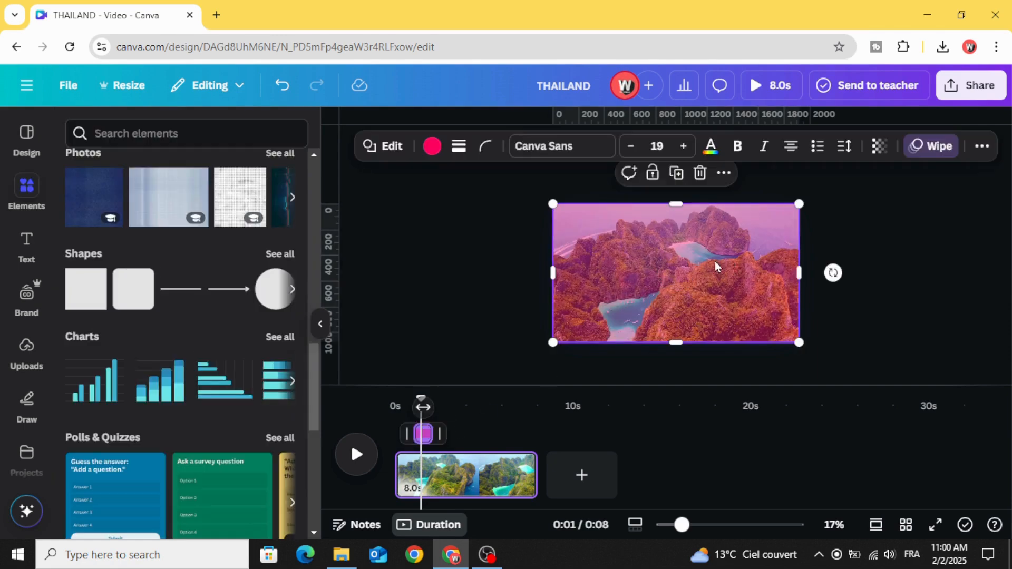
click(677, 174)
drag(626, 278, 626, 264)
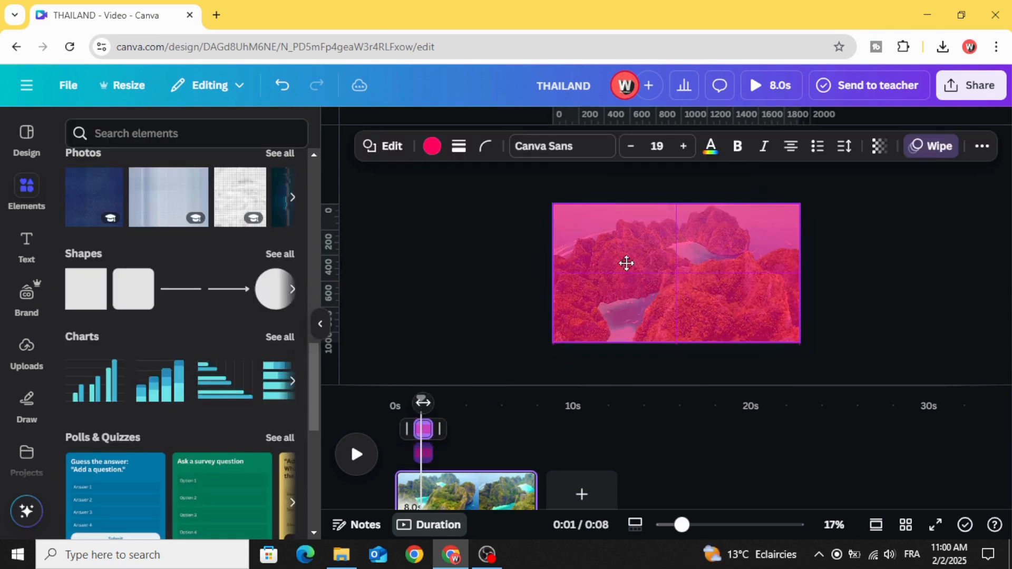
Step: Change the duplicate rectangle's fill to light turquoise and shift its timing to start at 1.5 seconds
click(433, 146)
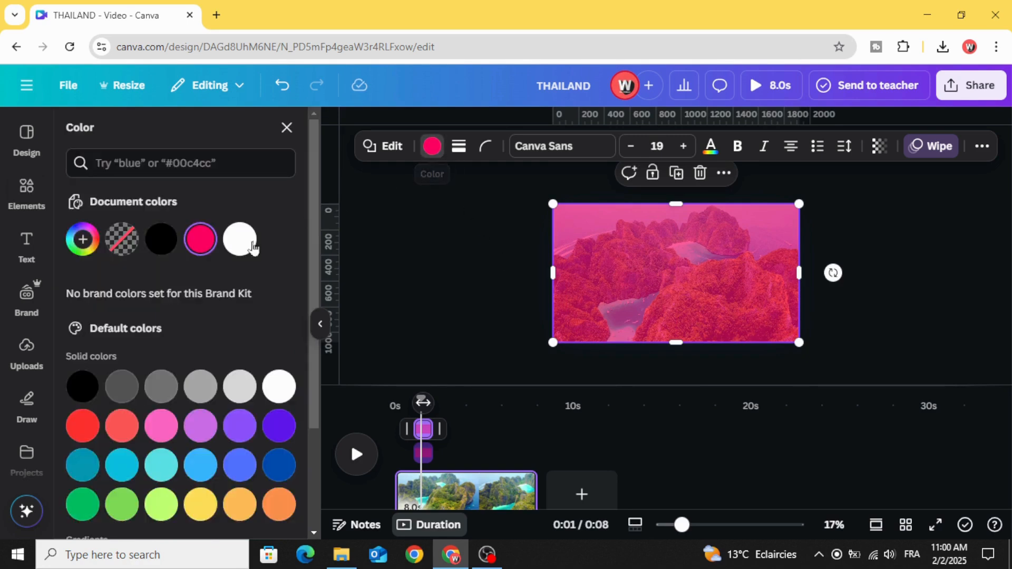
scroll(158, 342, down, 2)
click(161, 391)
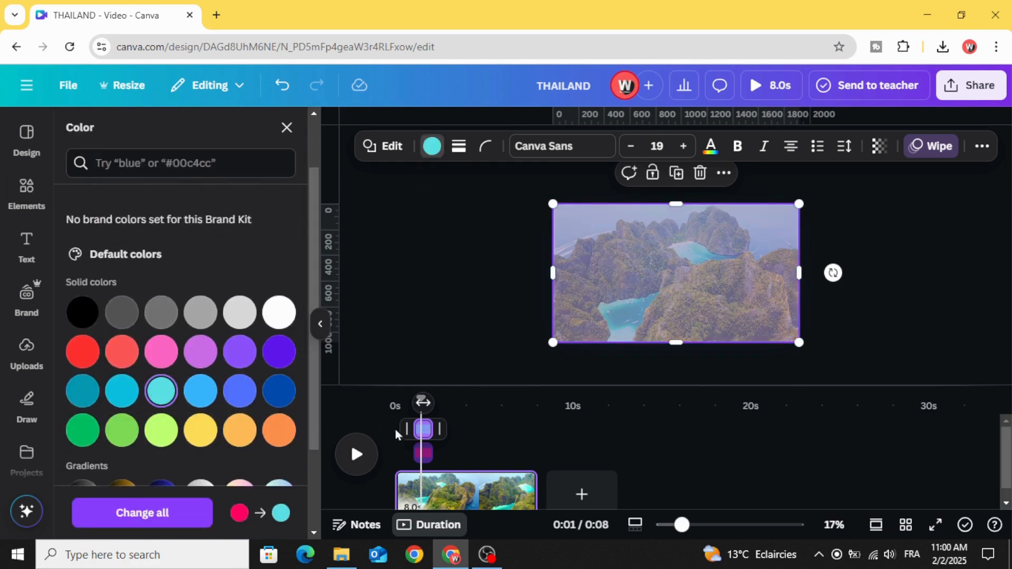
drag(432, 432, 439, 427)
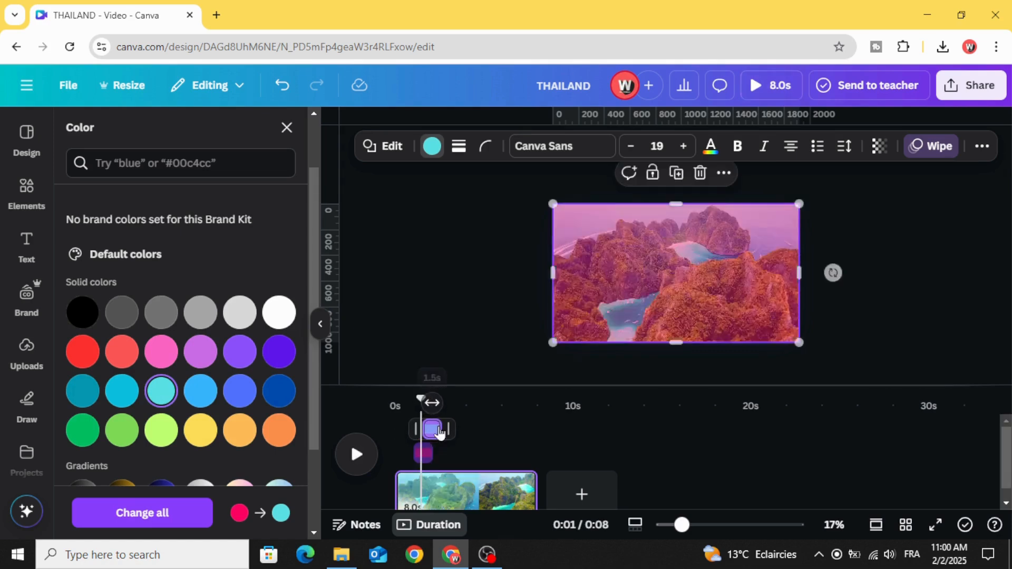
Step: Add a heading reading THAILAND with the playhead at about 1 second, and enlarge it to size 138
click(402, 485)
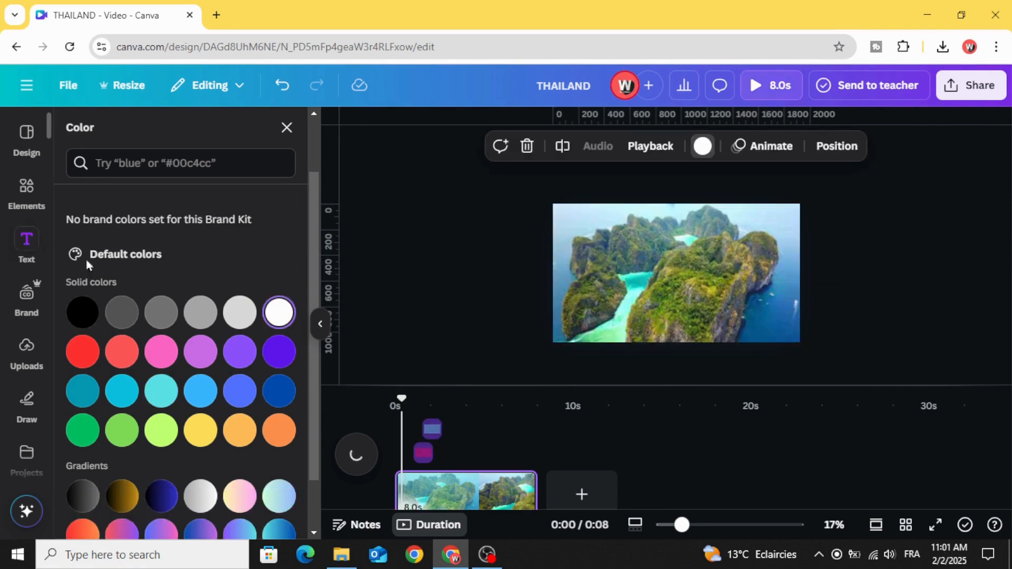
drag(401, 400, 415, 399)
click(9, 252)
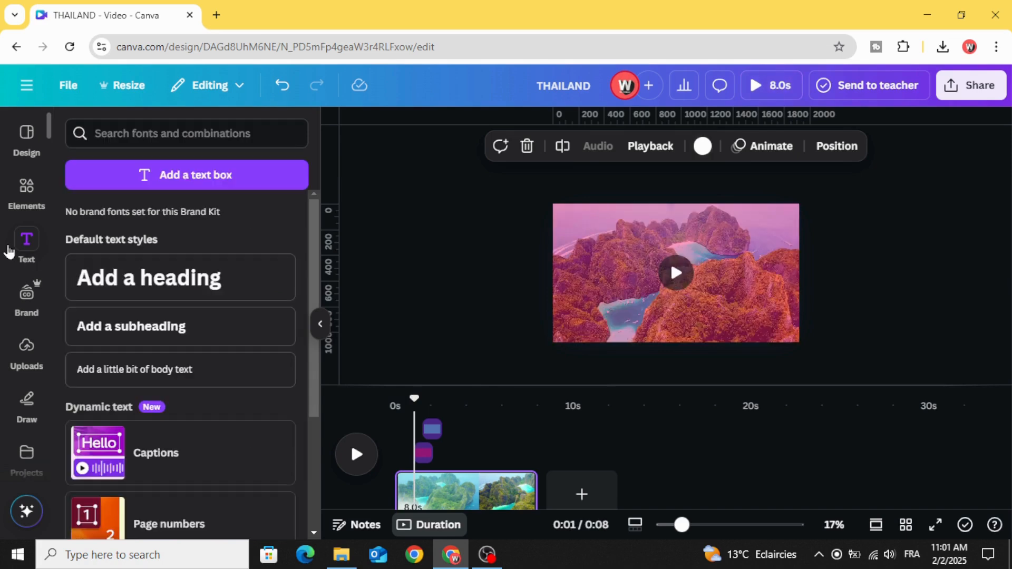
click(147, 276)
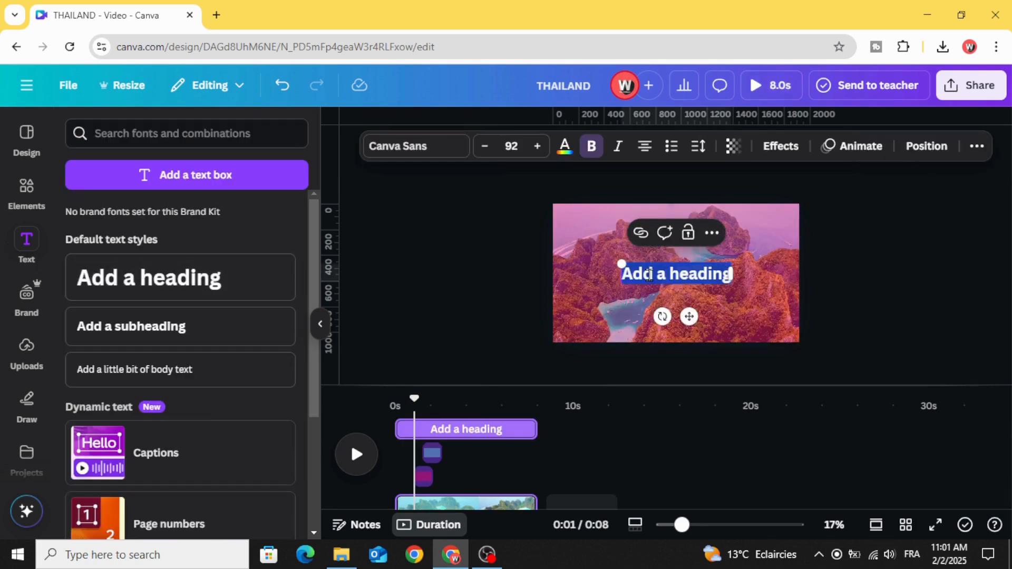
text(THAILAND)
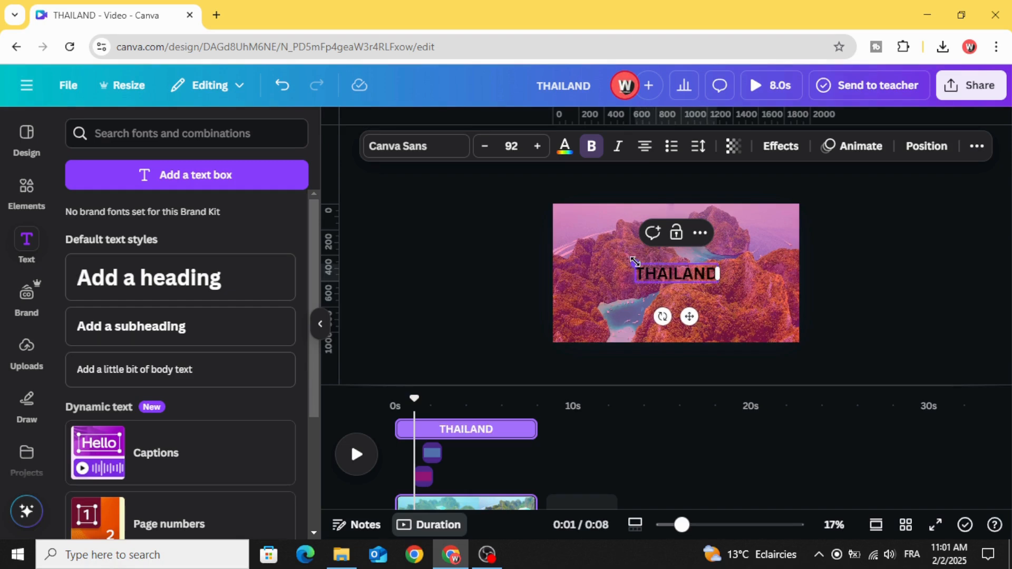
drag(634, 261, 593, 254)
Step: Set the THAILAND heading's font to Glacial Indifference and its color to white
click(393, 148)
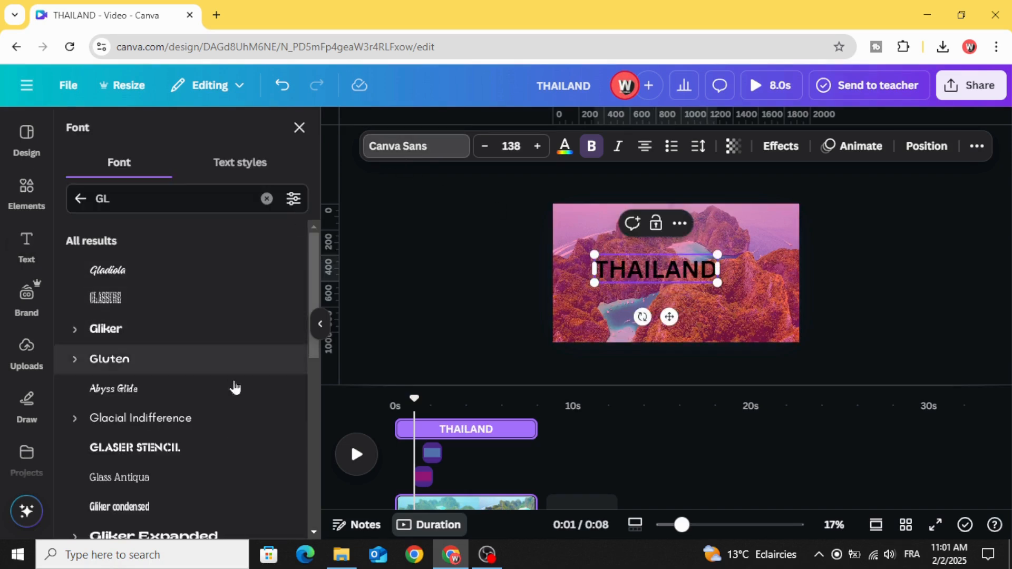
click(231, 420)
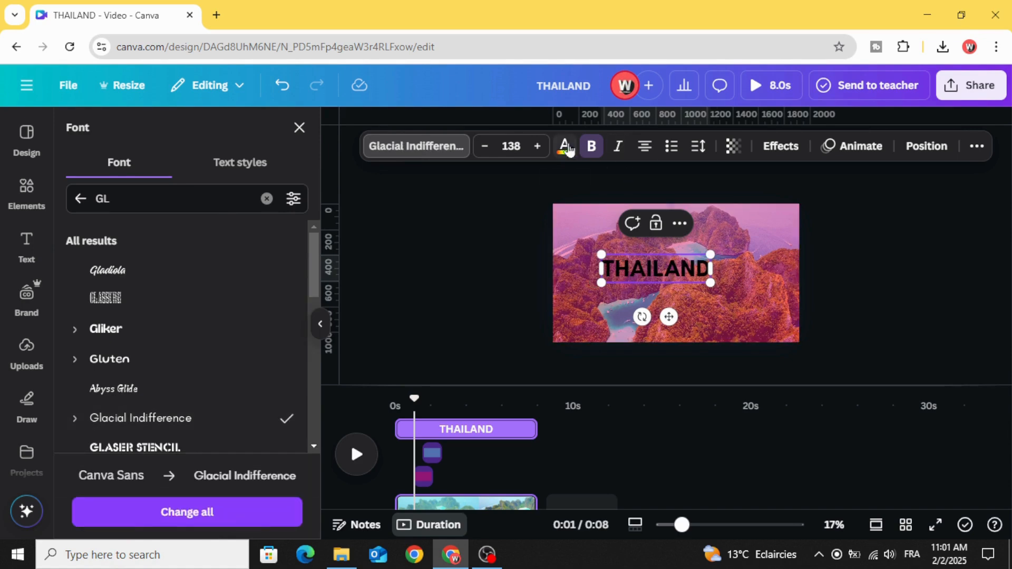
click(568, 151)
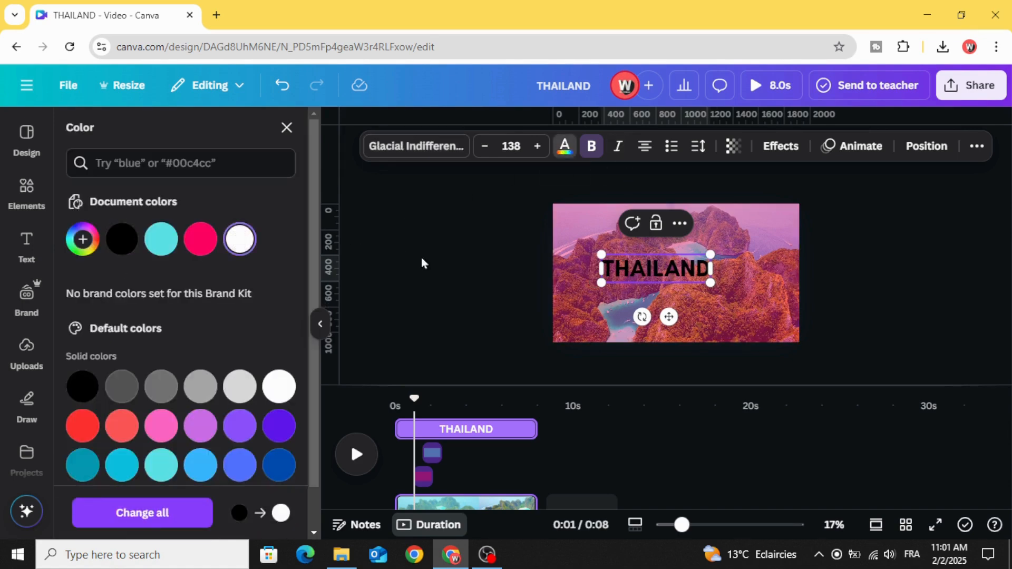
click(491, 263)
click(617, 274)
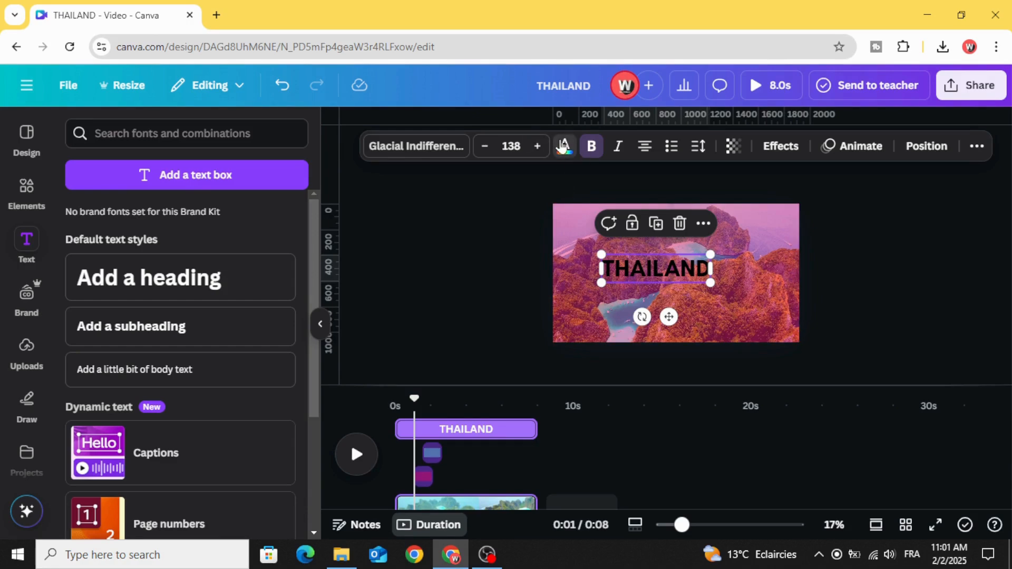
click(563, 148)
click(238, 247)
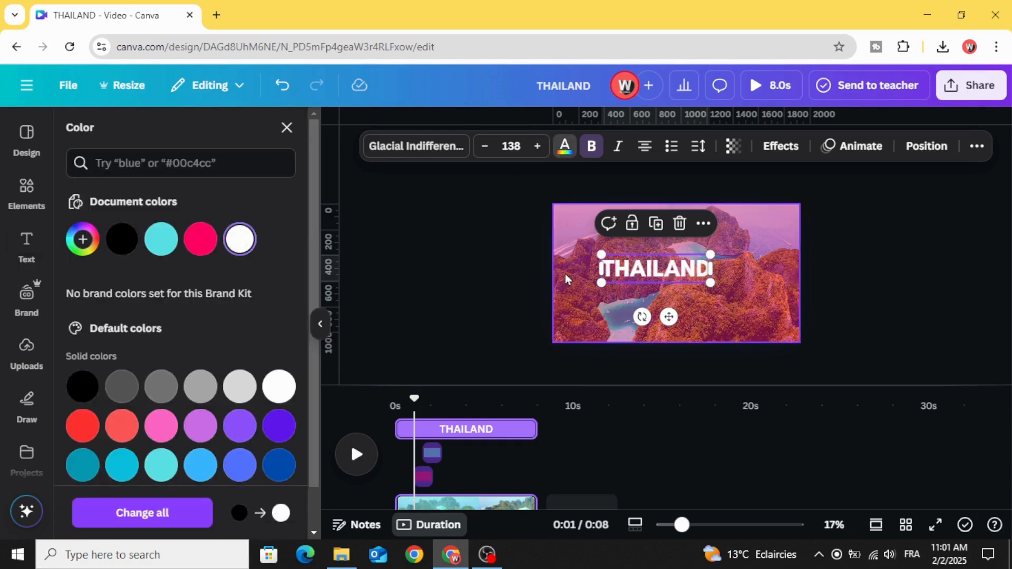
Step: Move the THAILAND heading to the center of the page
click(433, 302)
click(612, 274)
drag(613, 275, 633, 279)
Step: Apply the Block text animation to the THAILAND heading
click(854, 147)
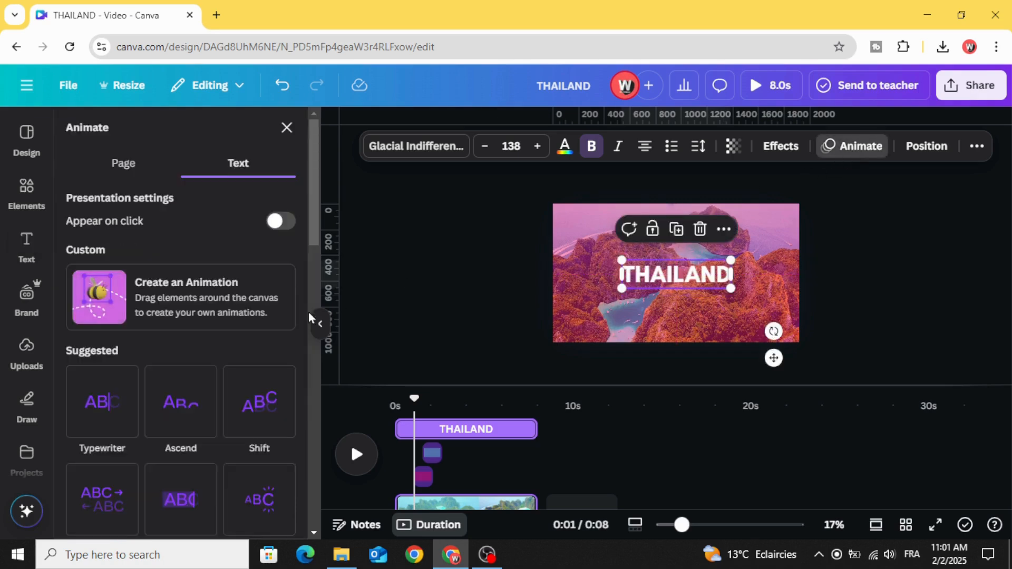
scroll(274, 327, down, 4)
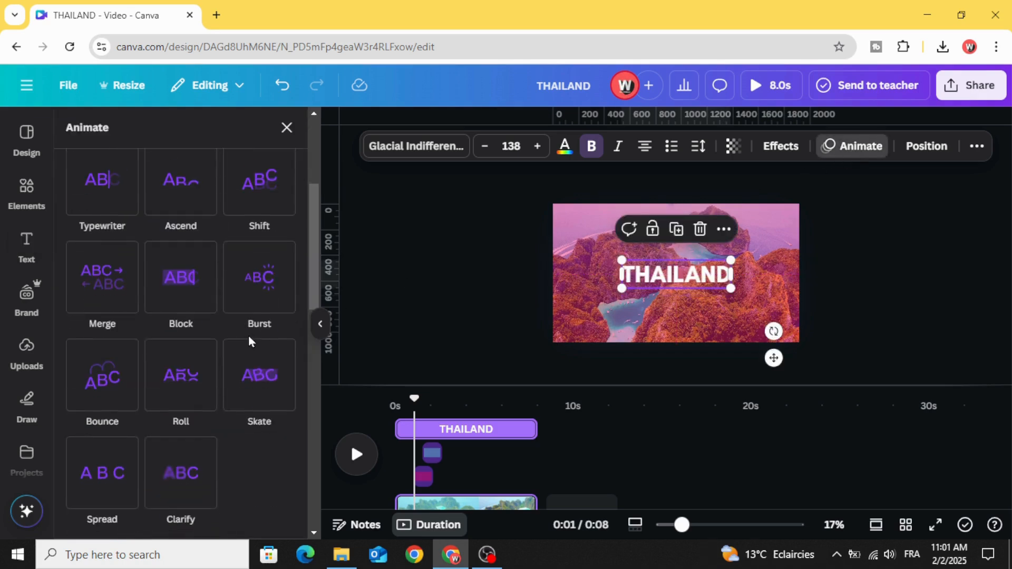
click(180, 287)
Step: Trim the THAILAND heading to about 1.5 seconds from the 1-second mark, animated on both enter and exit, and preview the playback
drag(396, 429, 415, 429)
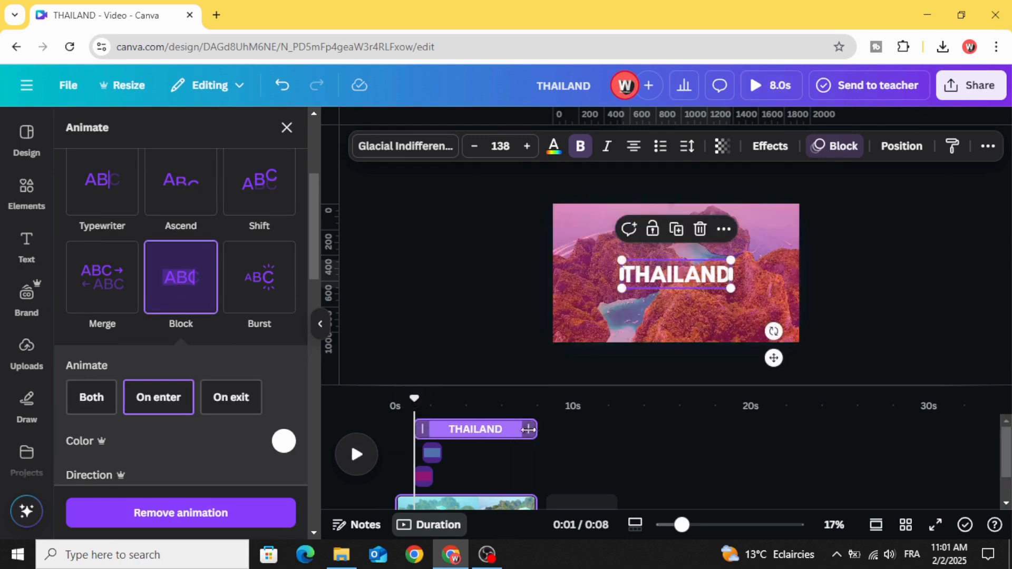
drag(528, 430, 395, 403)
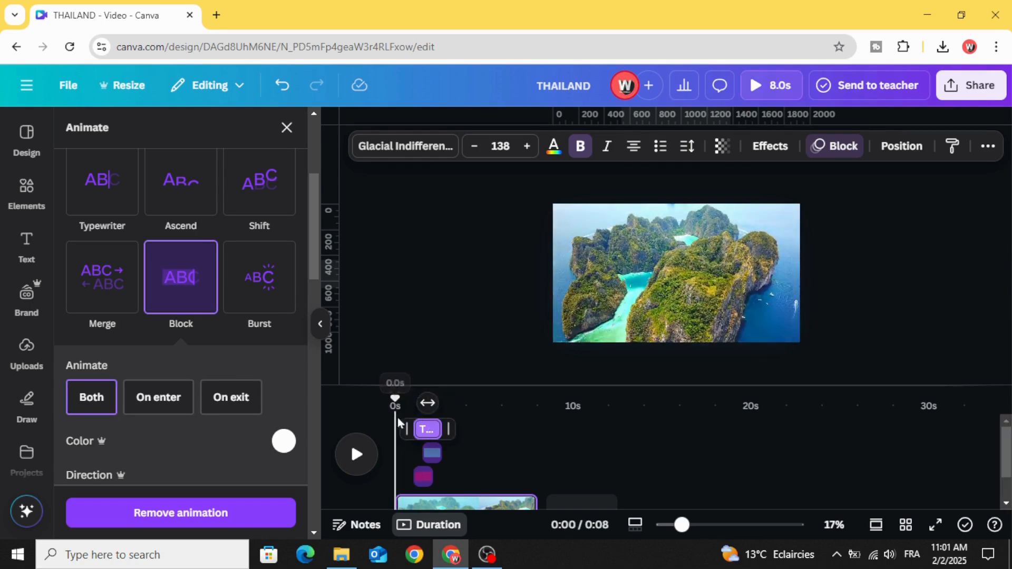
click(358, 456)
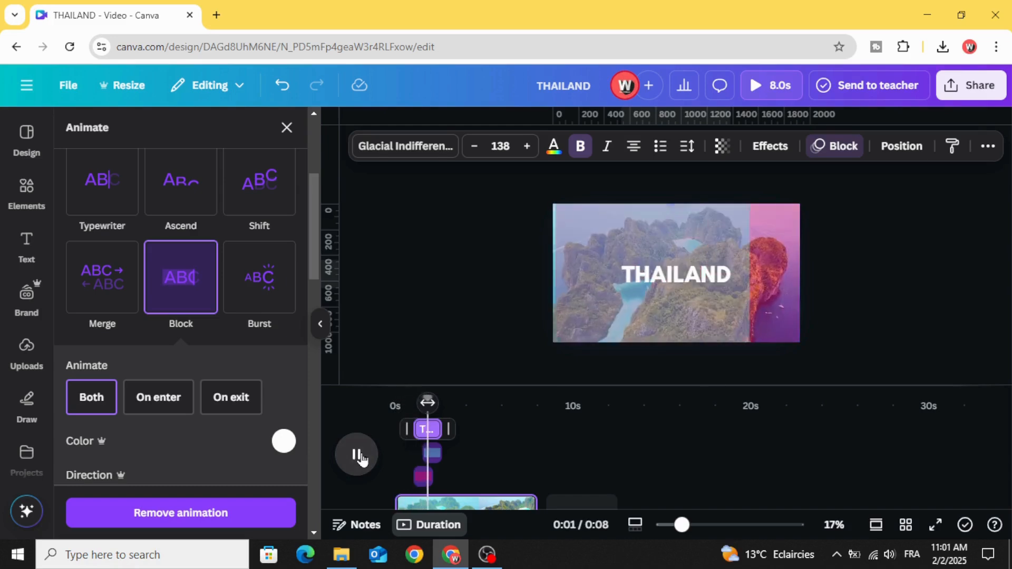